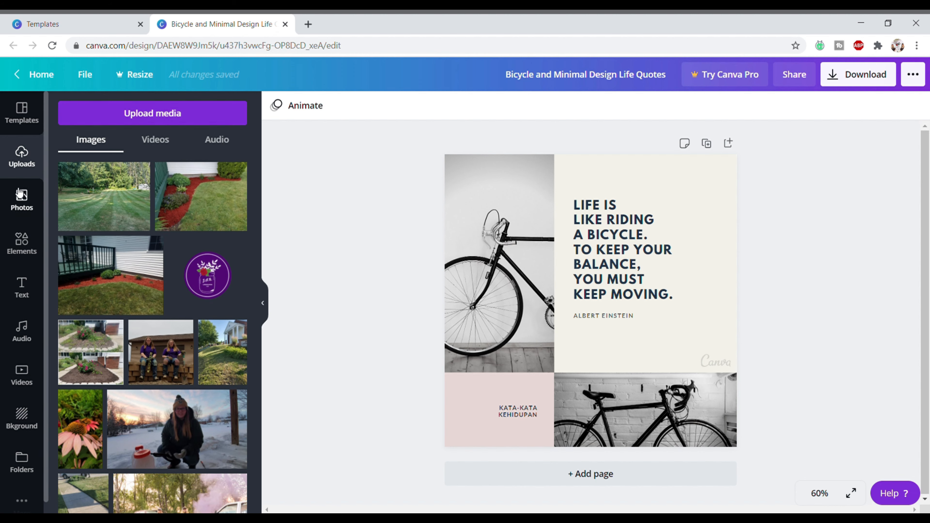
- Search the stock photos for 'lawn care'
click(29, 191)
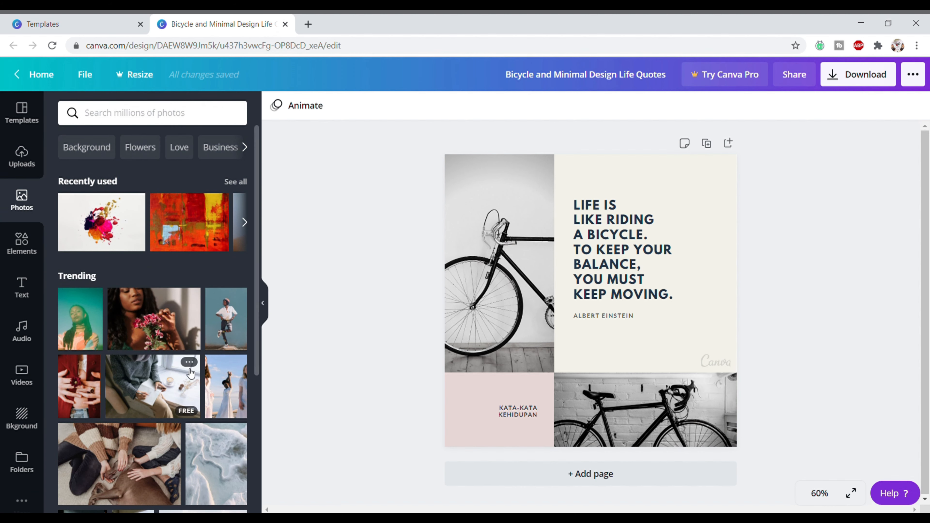
click(153, 113)
text(lawn care)
key(Return)
- Scroll through the lawn care photo results, then browse the Elements library
scroll(133, 297, down, 5)
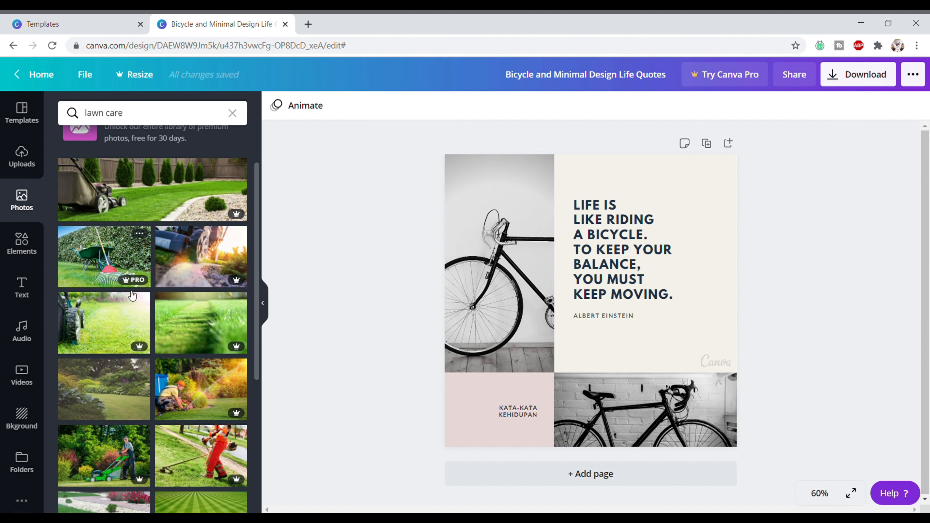
scroll(133, 297, down, 3)
scroll(145, 215, up, 2)
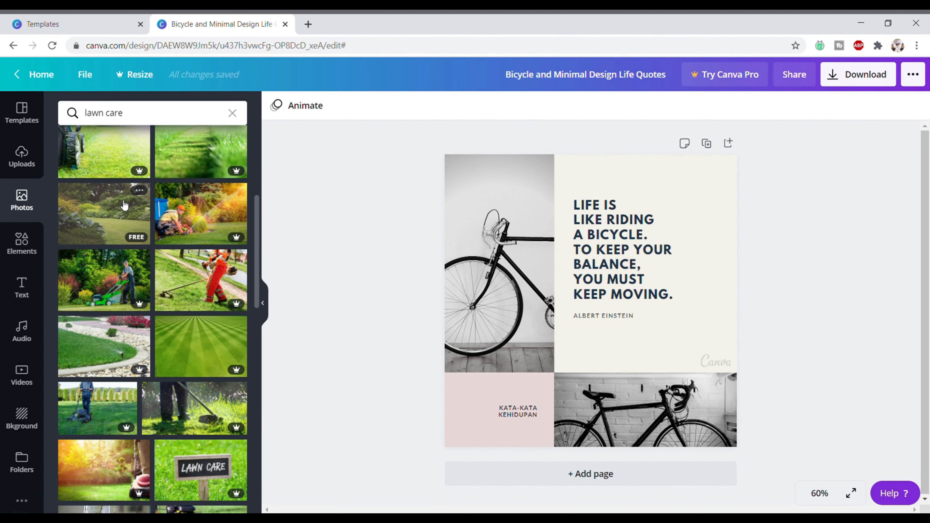
scroll(155, 335, down, 8)
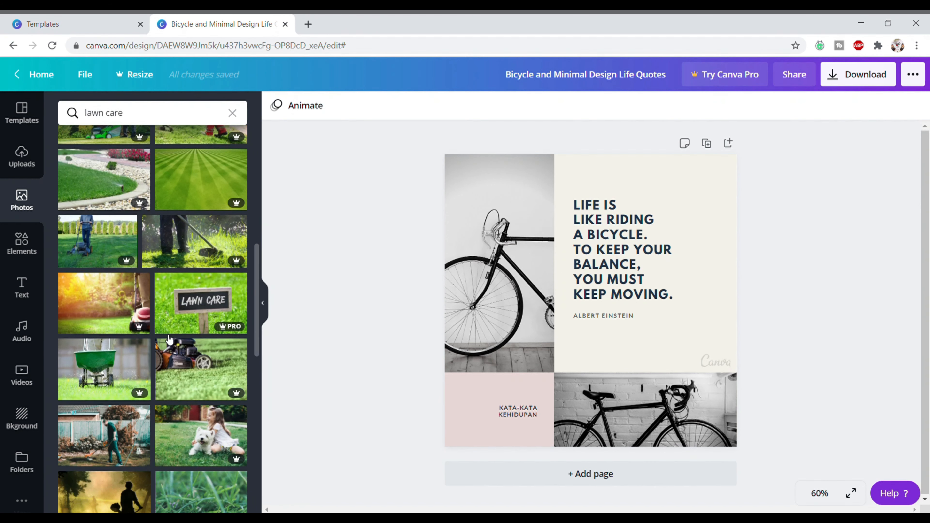
scroll(161, 293, down, 5)
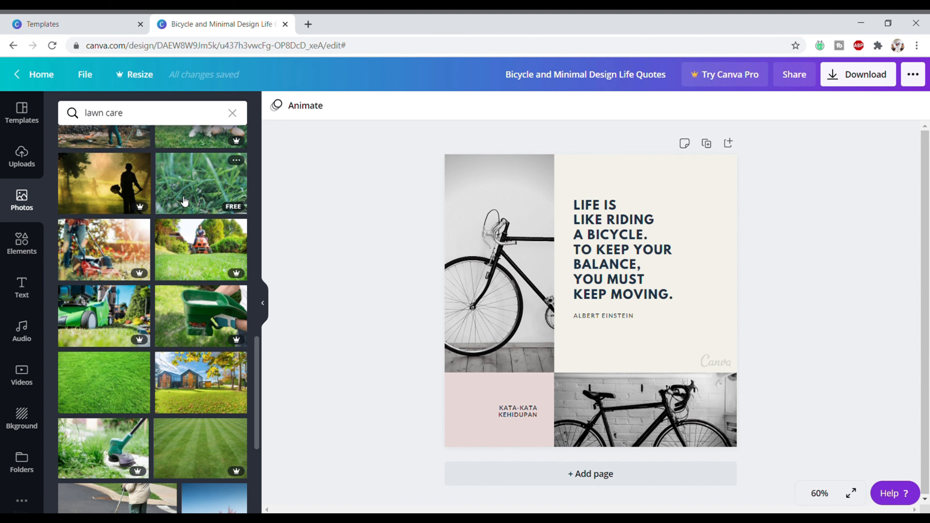
scroll(190, 304, down, 2)
scroll(190, 304, down, 5)
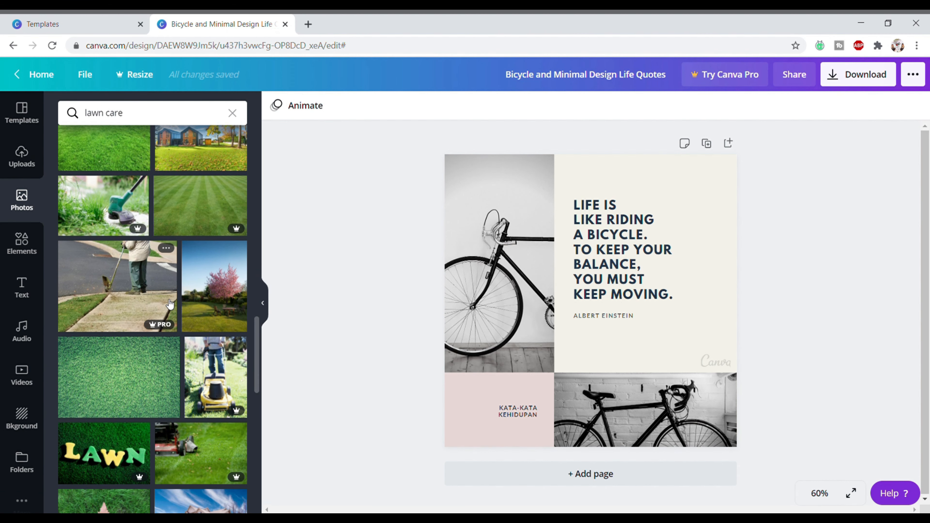
scroll(175, 301, down, 3)
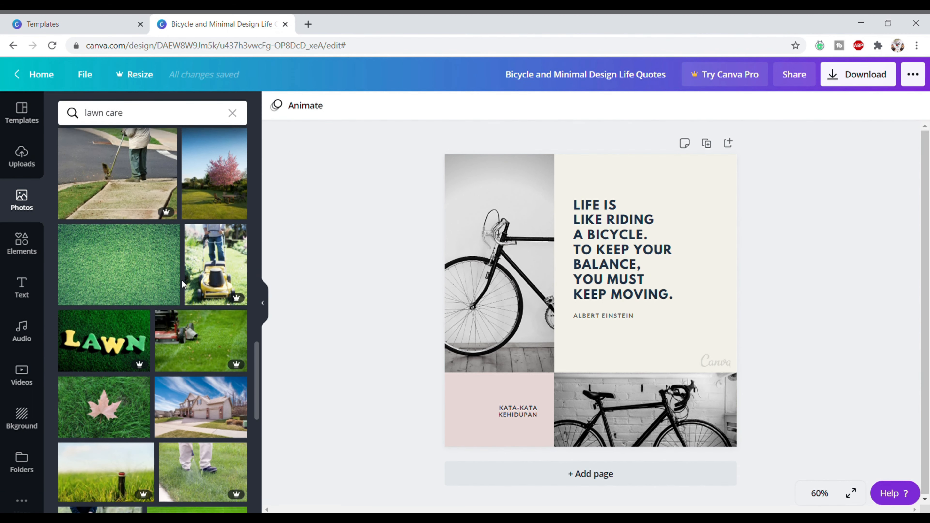
scroll(182, 284, down, 1)
click(22, 243)
scroll(194, 301, down, 7)
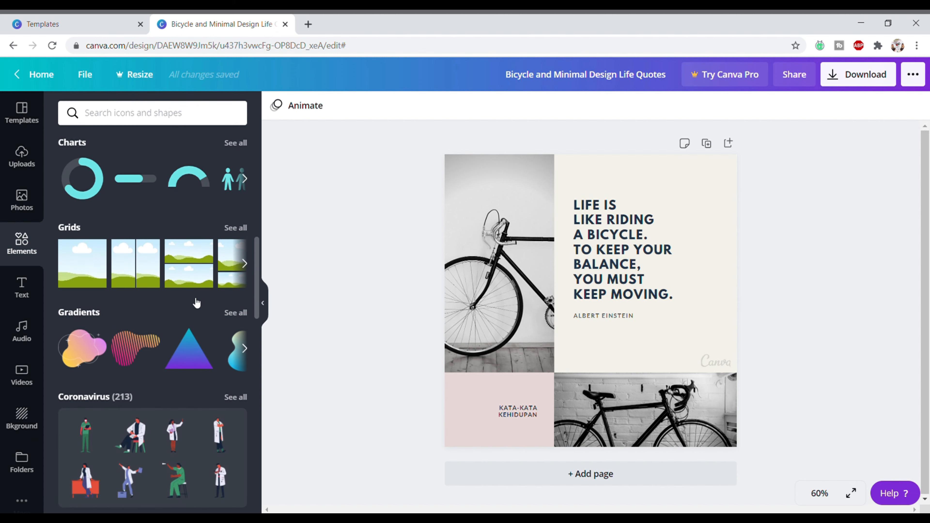
- Browse the text styles library and the audio library
click(27, 290)
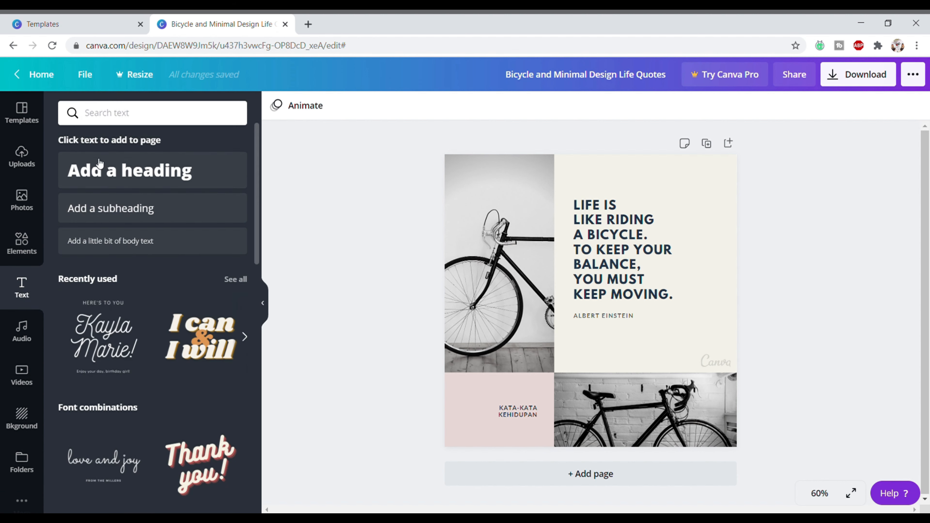
scroll(186, 319, down, 5)
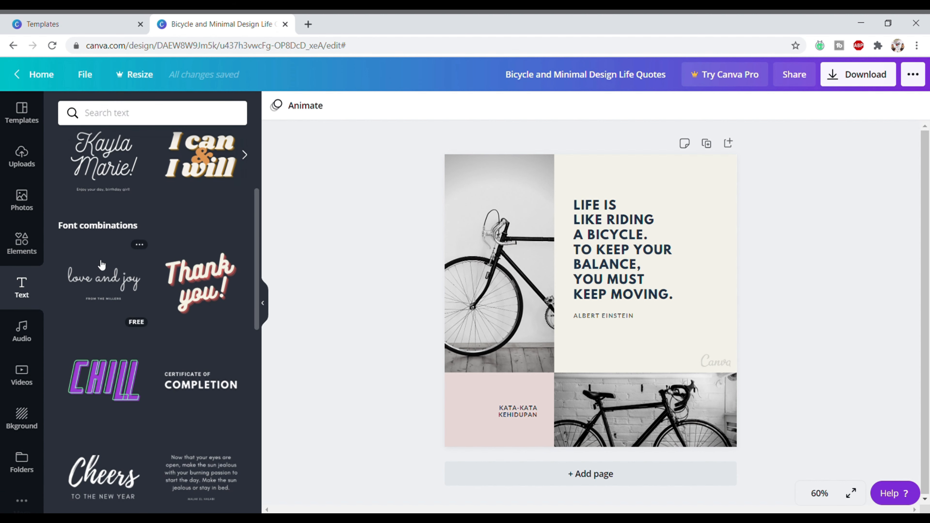
scroll(110, 282, down, 5)
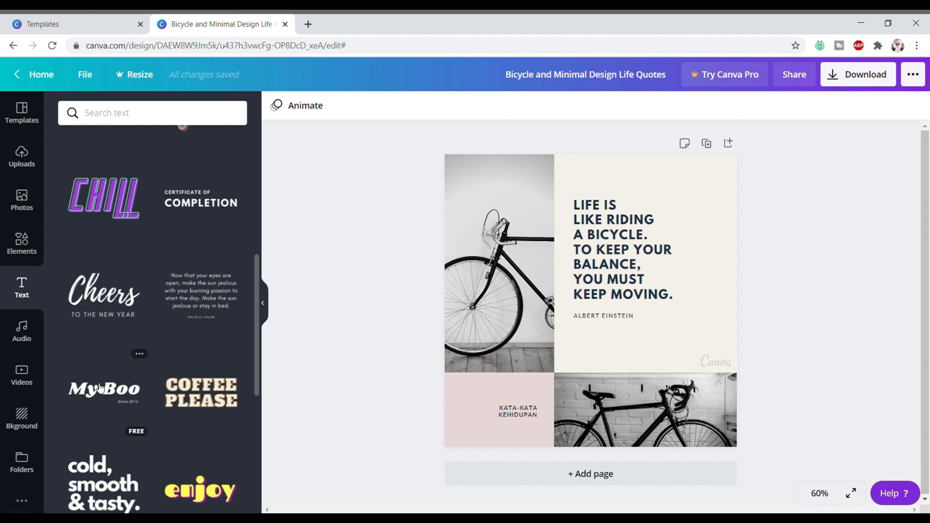
click(22, 335)
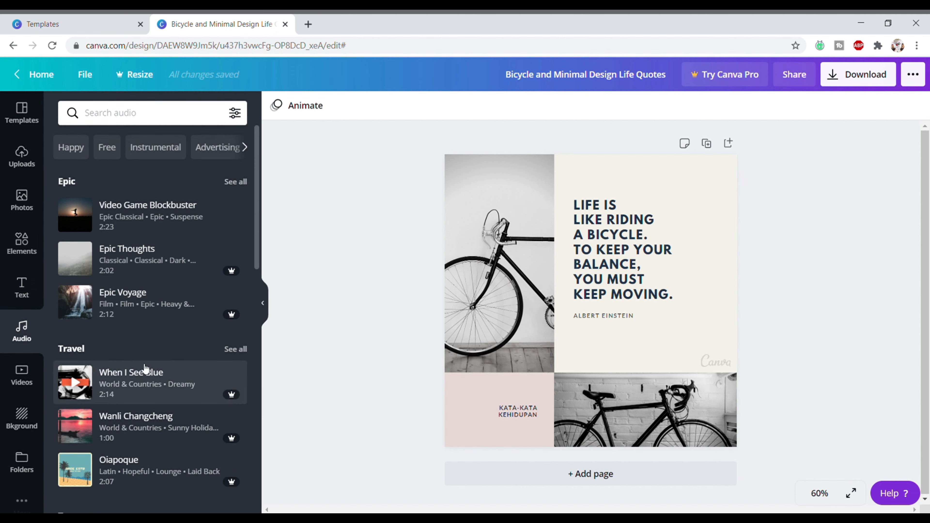
- Look through Nature videos, backgrounds and templates, ending back on the uploaded images
click(35, 379)
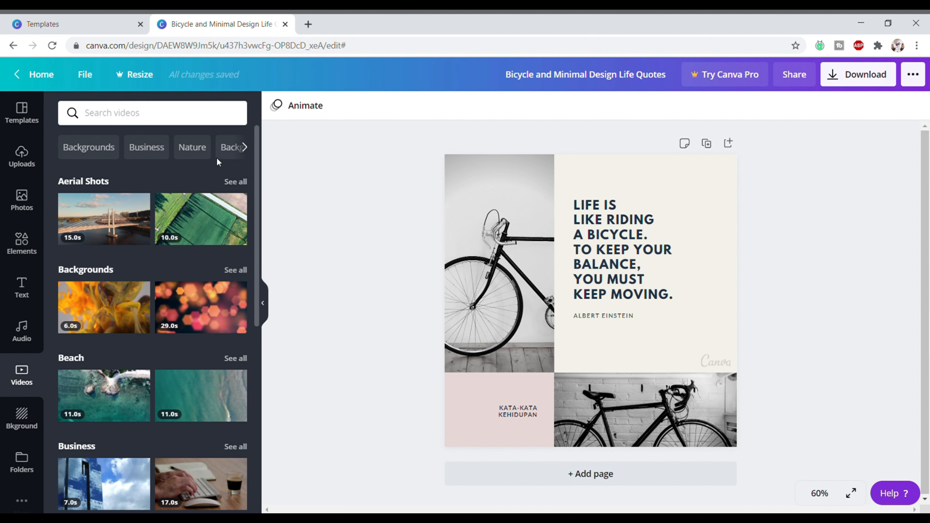
click(192, 149)
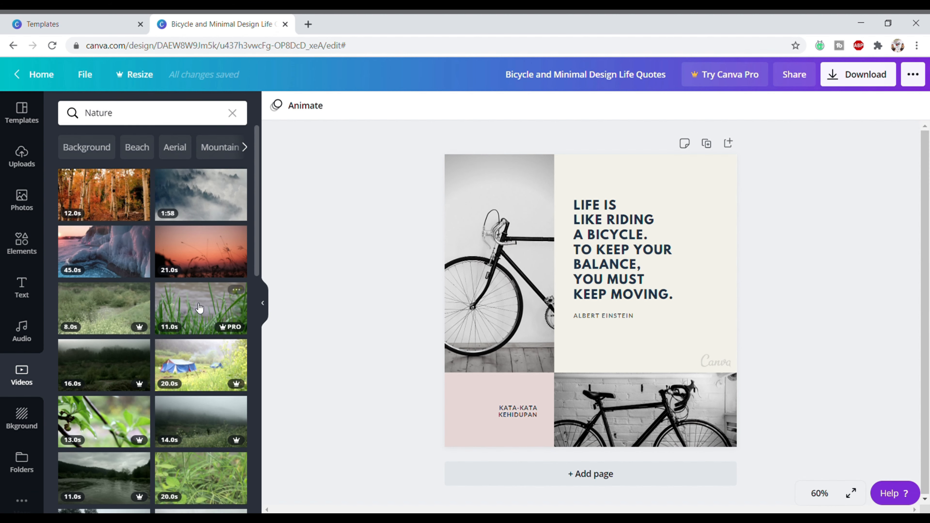
scroll(201, 309, down, 2)
scroll(207, 260, down, 1)
click(22, 418)
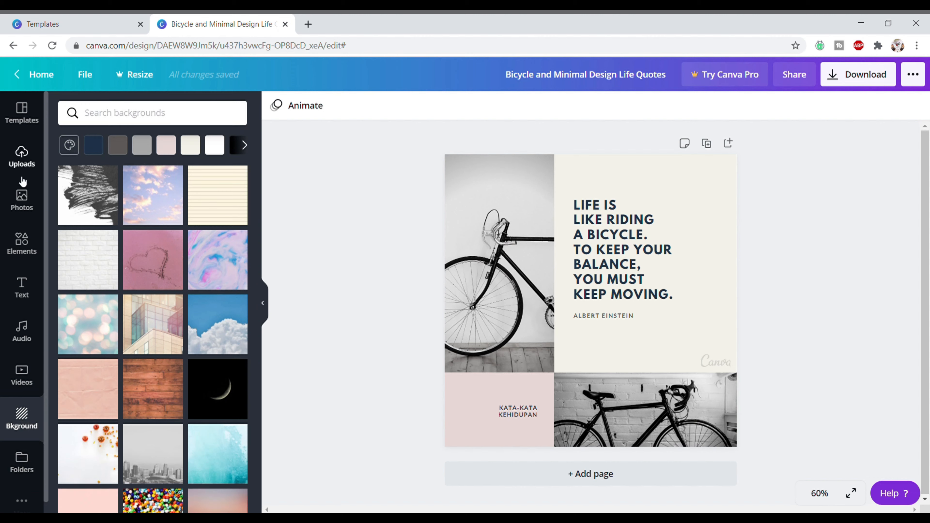
click(22, 123)
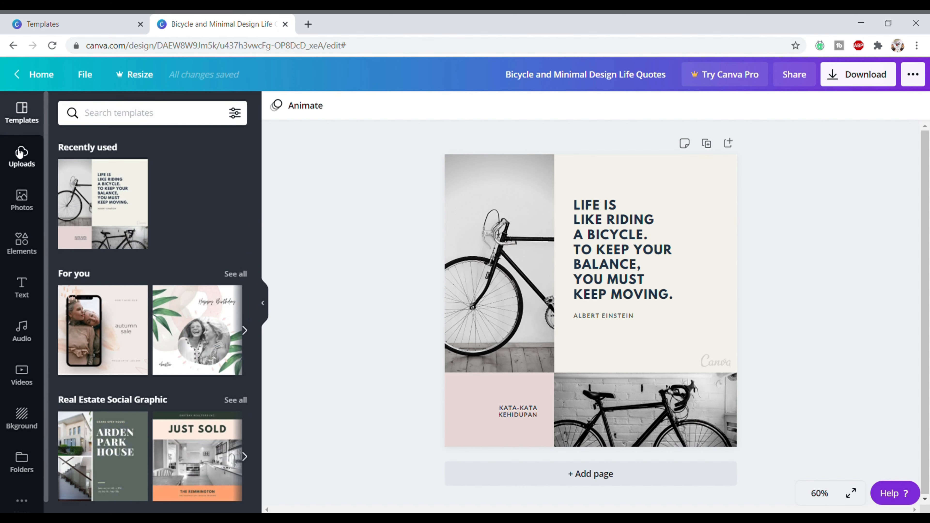
click(20, 153)
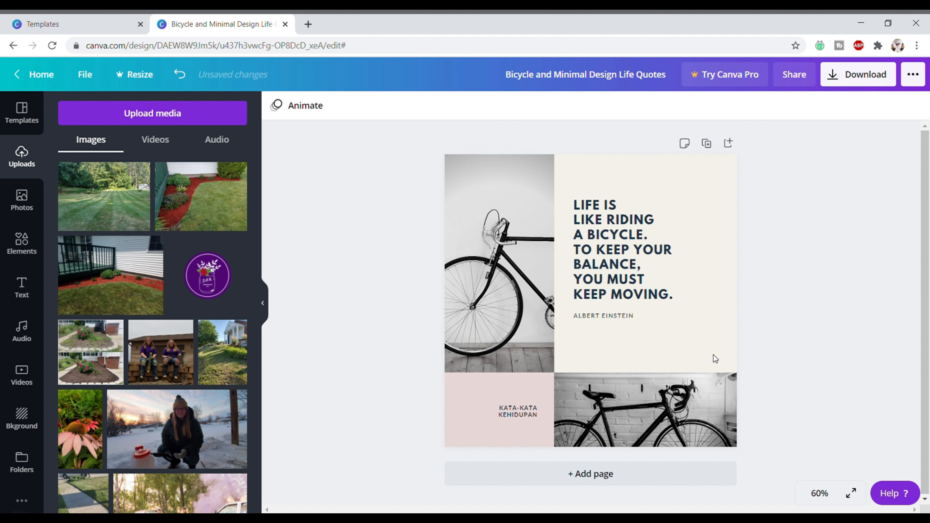
- Delete the KATA-KATA KEHIDUPAN caption and place the purple logo, sized 286×286, on the pink block
click(531, 413)
key(Delete)
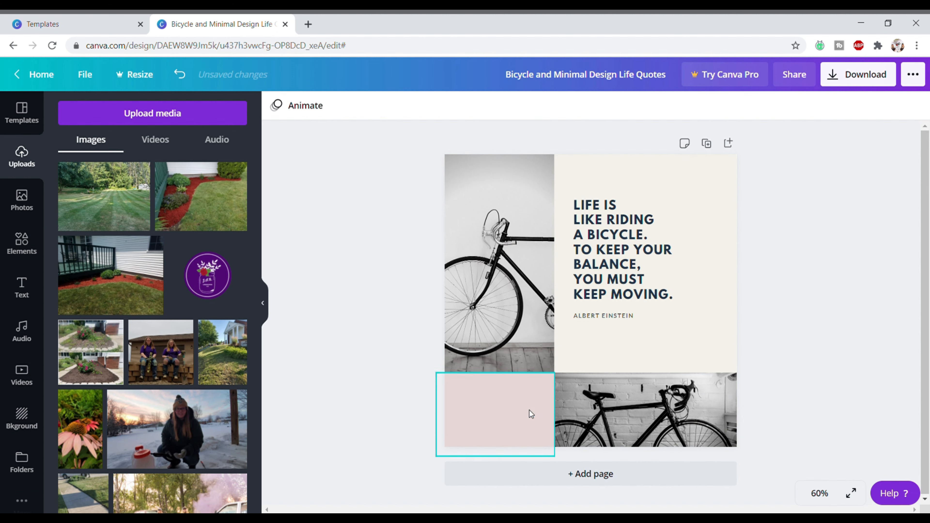
click(208, 274)
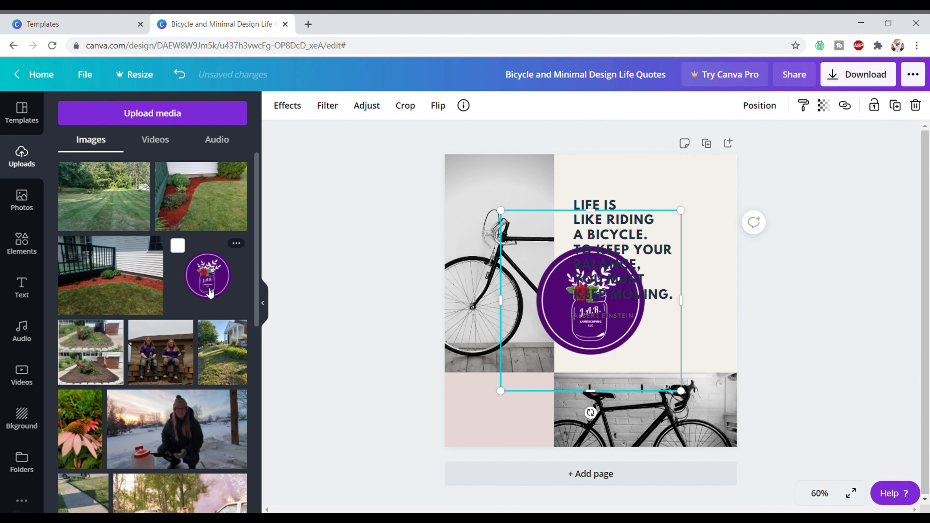
drag(684, 222, 628, 317)
drag(580, 347, 525, 420)
key(Escape)
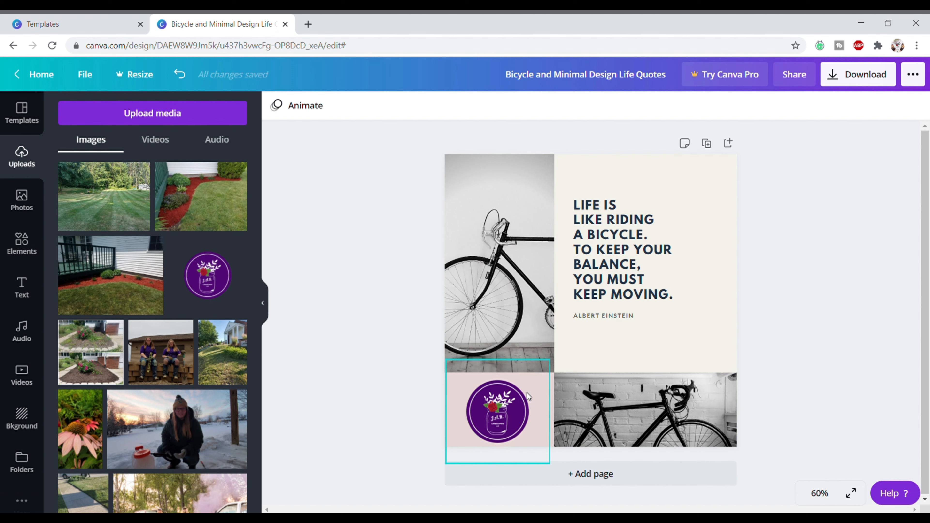
click(550, 382)
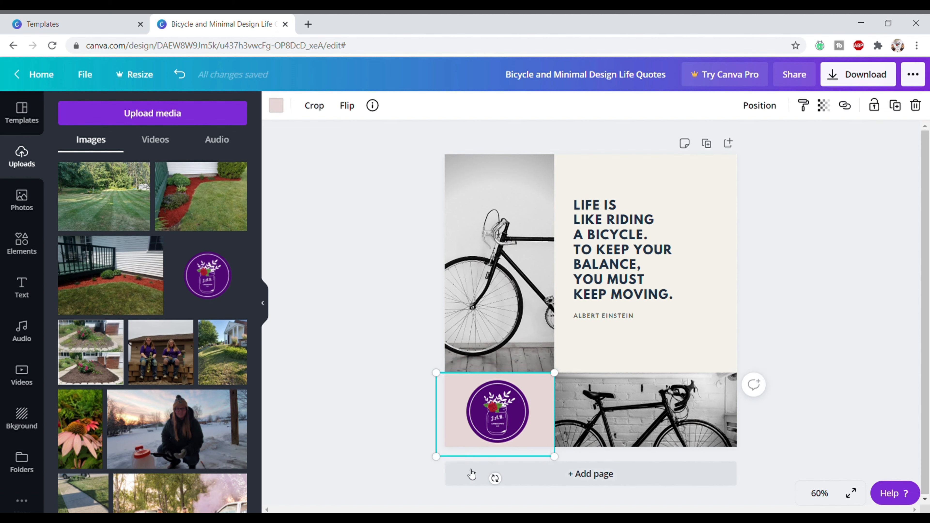
- Recolour the logo block lavender purple and drop the coneflower photo into the top-left frame
click(275, 105)
click(200, 379)
click(71, 179)
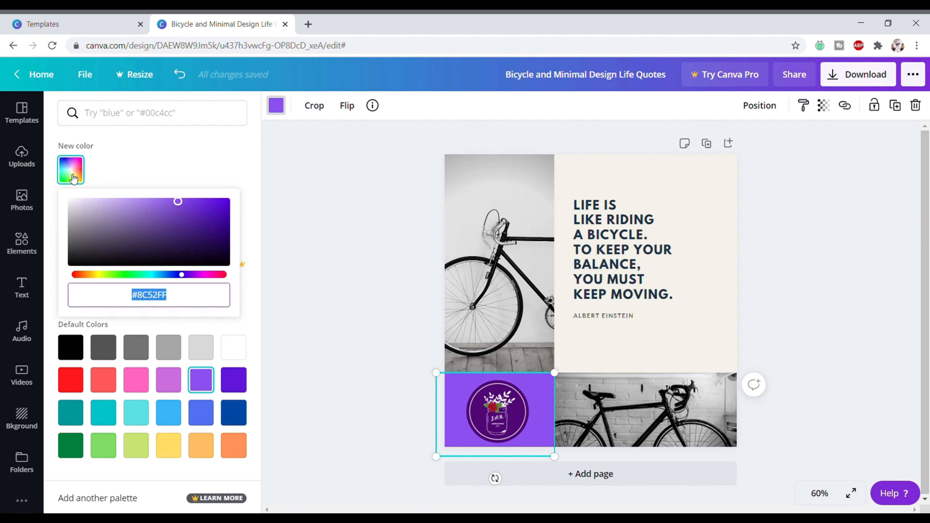
drag(153, 207, 110, 217)
click(22, 156)
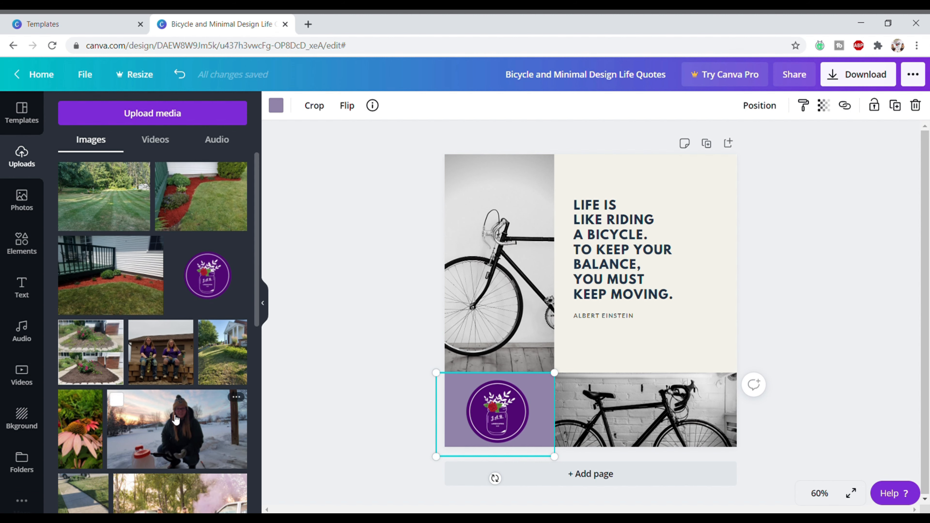
drag(81, 428, 470, 282)
- Give the coneflower photo the Street filter, then put the red-mulch garden photo bottom-right
click(378, 305)
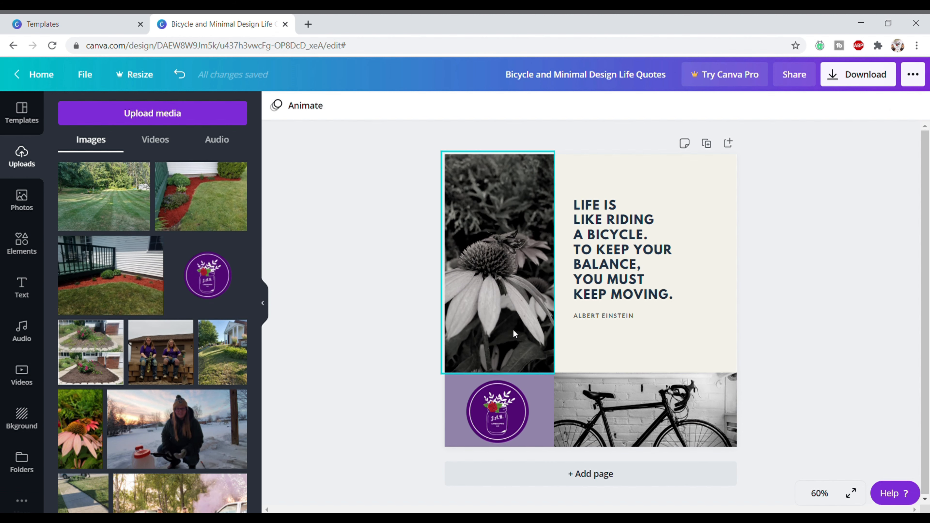
click(489, 269)
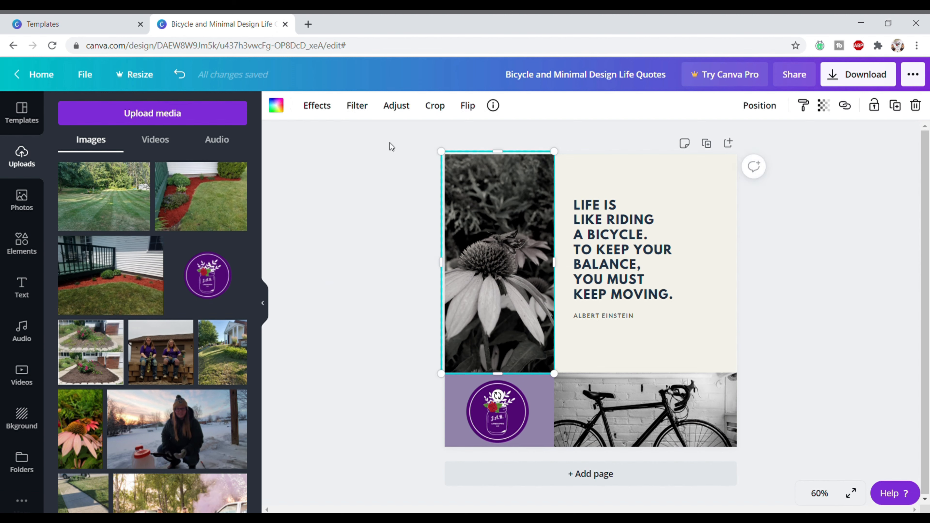
click(357, 106)
click(230, 143)
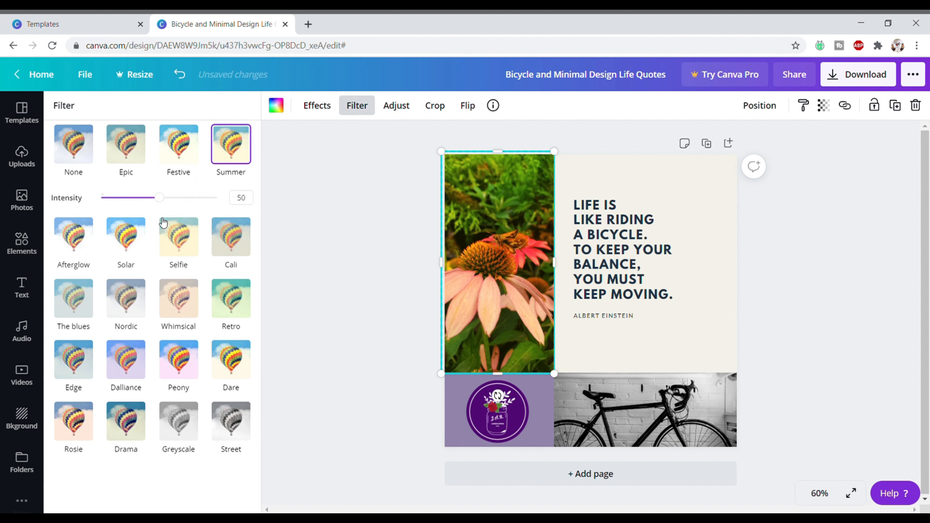
click(163, 227)
click(185, 293)
click(126, 357)
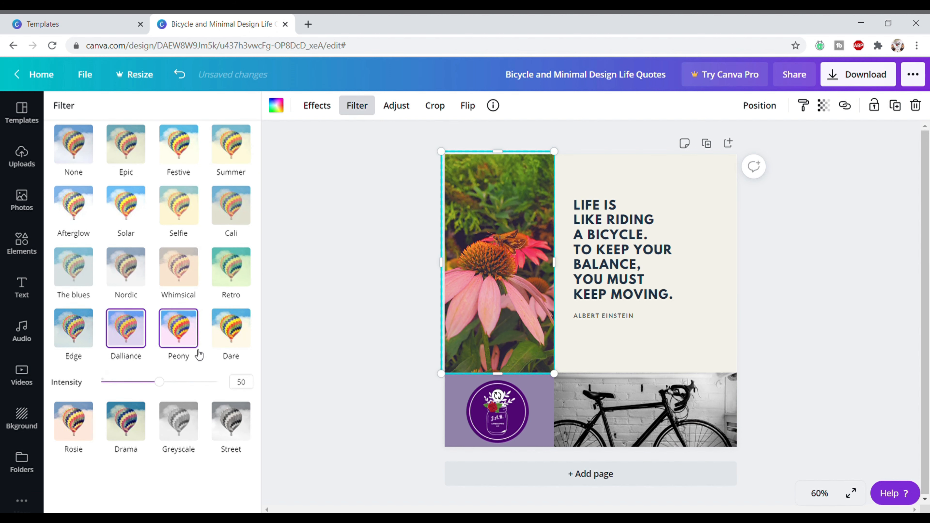
click(233, 426)
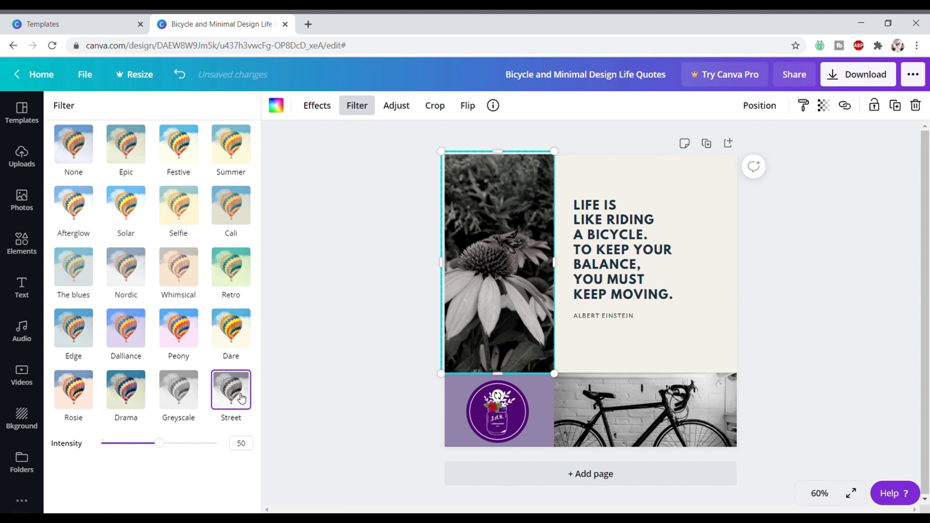
click(193, 402)
click(222, 401)
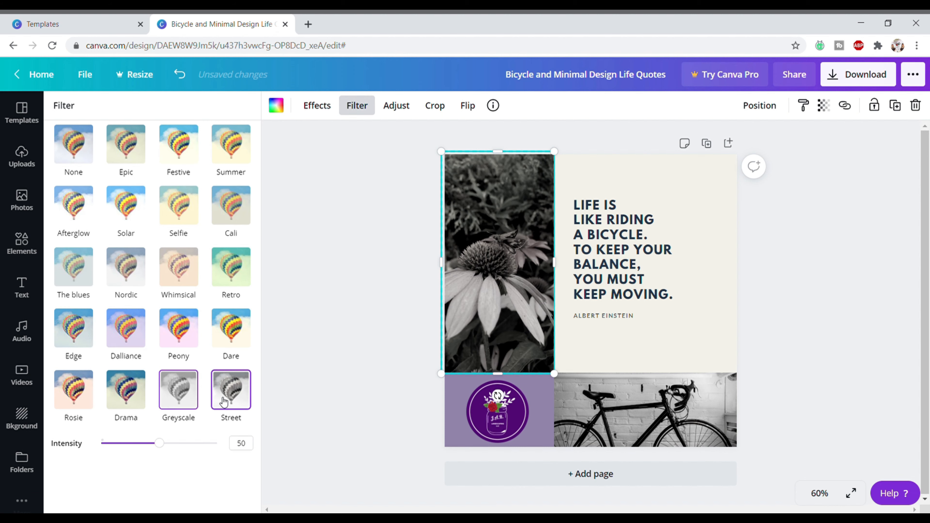
click(353, 336)
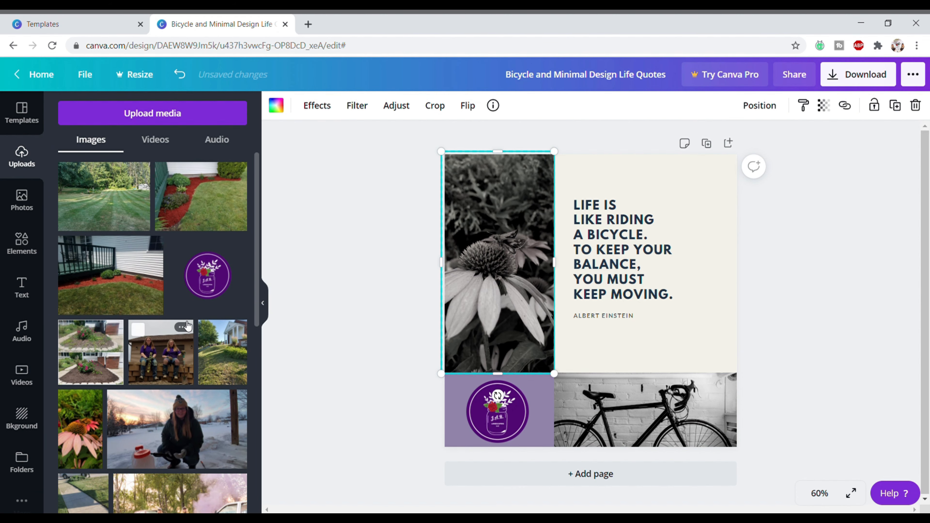
drag(201, 197, 644, 409)
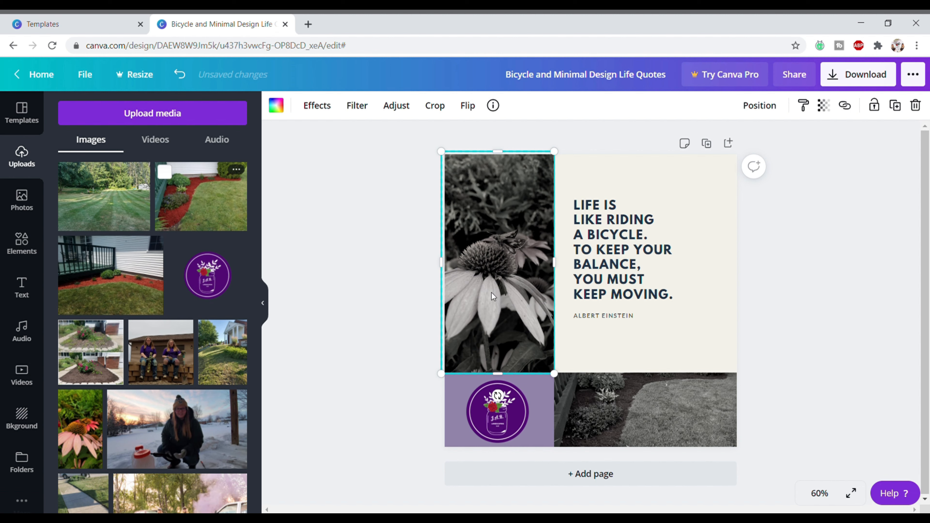
- Swap the bottom-right garden photo for the striped-lawn photo, then edit the ALBERT EINSTEIN line
click(624, 410)
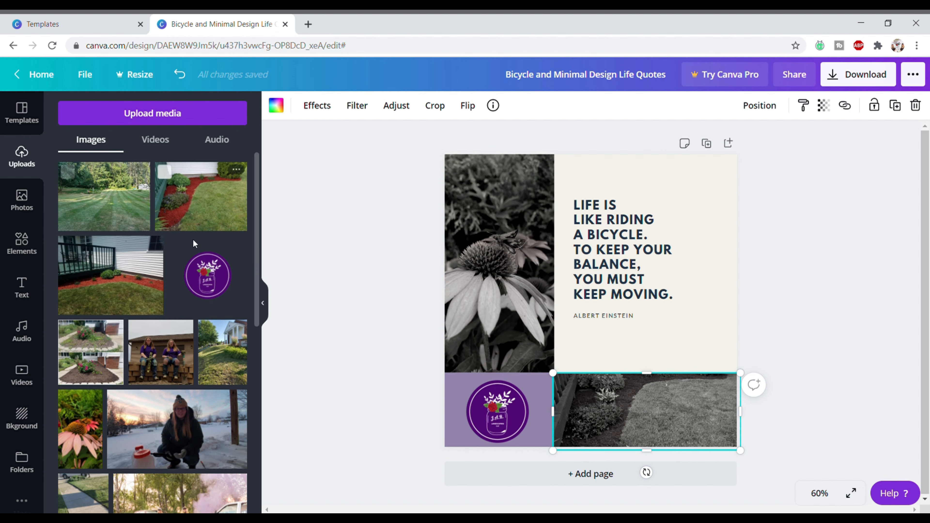
drag(108, 209, 589, 401)
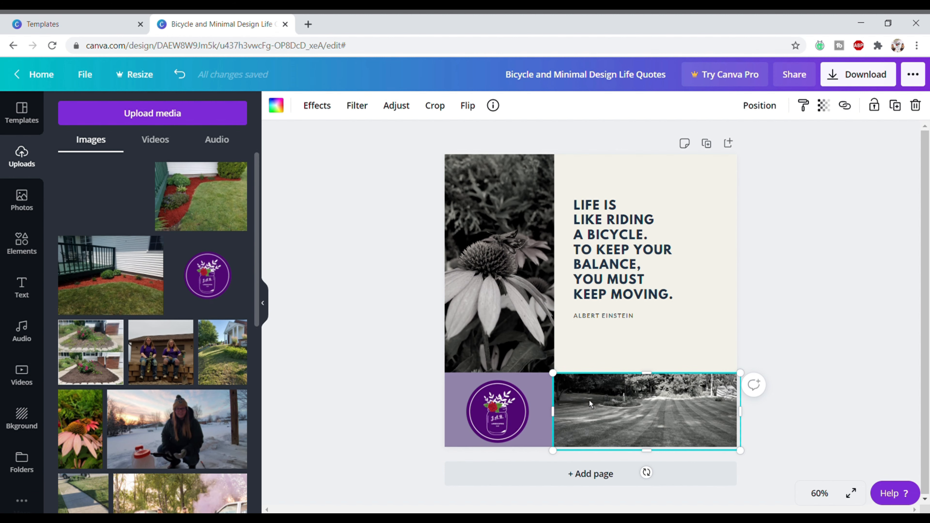
click(340, 304)
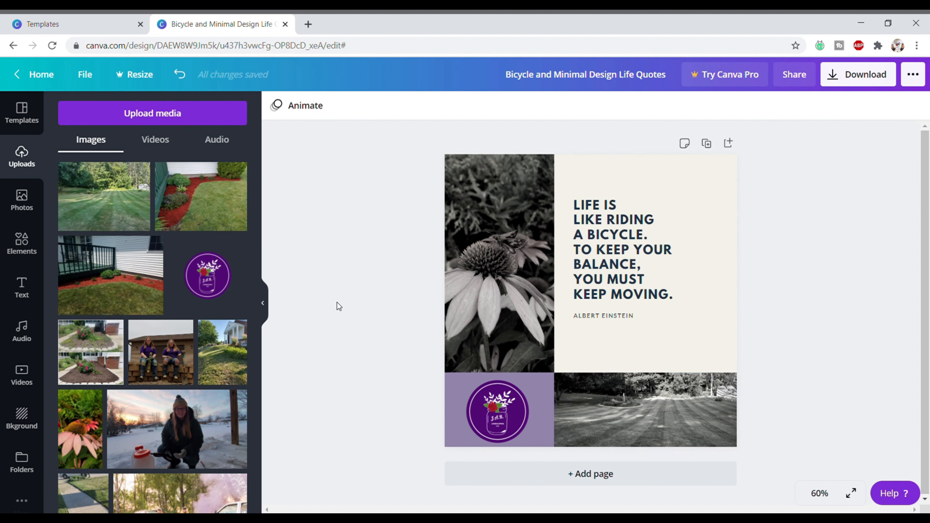
click(604, 244)
double_click(603, 312)
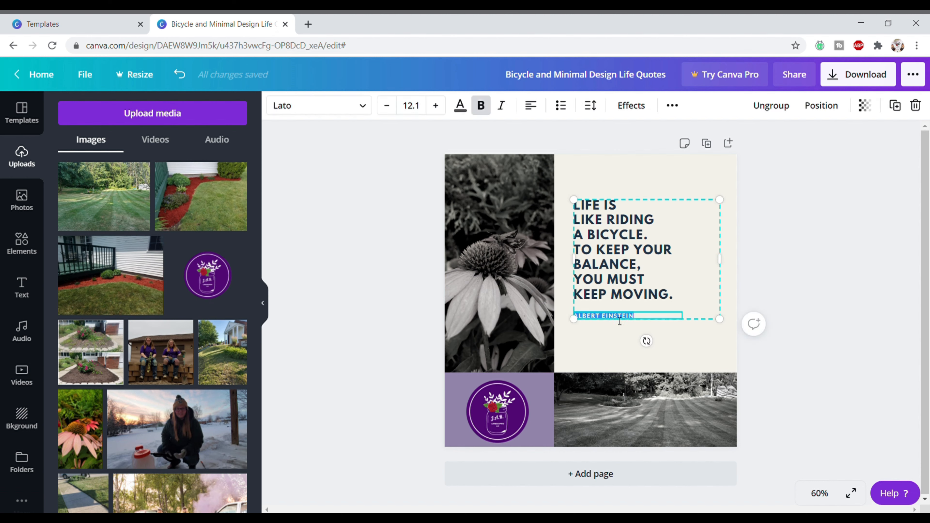
- Delete the ALBERT EINSTEIN credit and replace the quote with 'LET US BRING COLOR TO YOUR VISION.'
key(BackSpace)
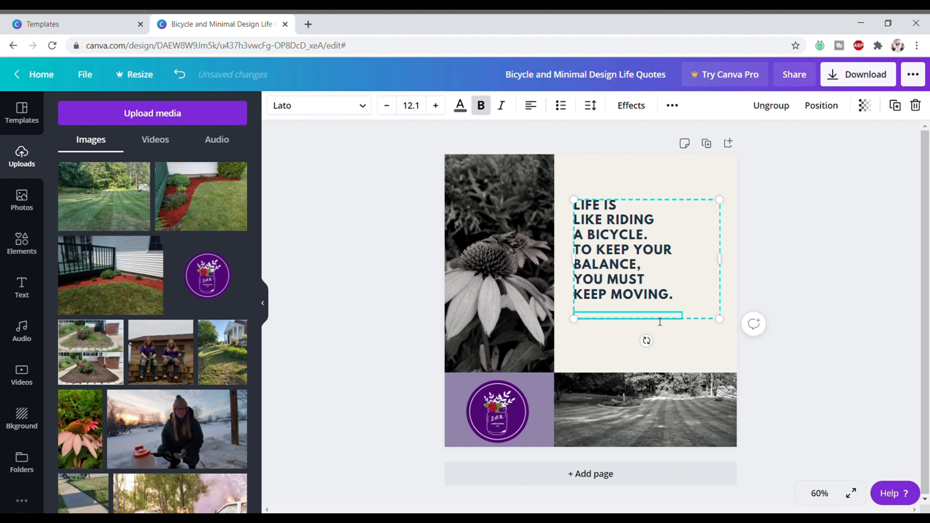
double_click(621, 265)
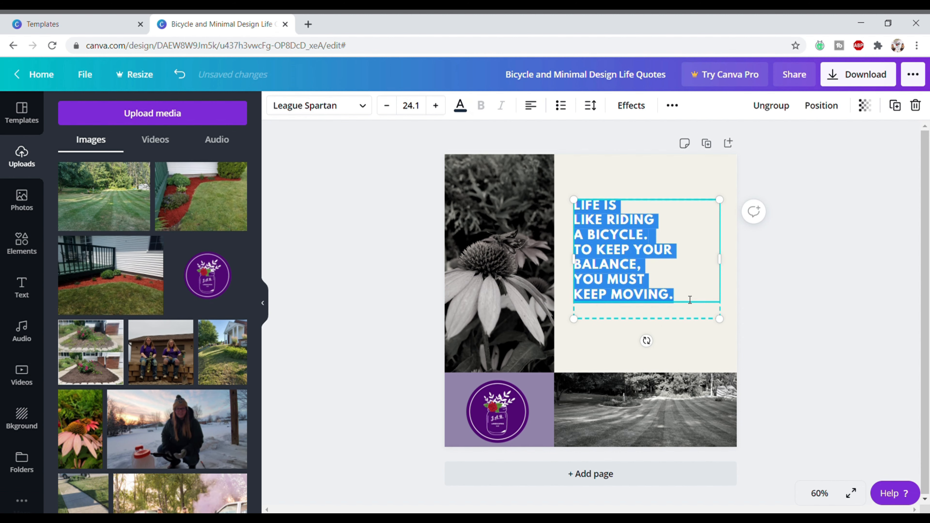
click(655, 298)
click(684, 302)
drag(683, 301, 579, 218)
text(LE)
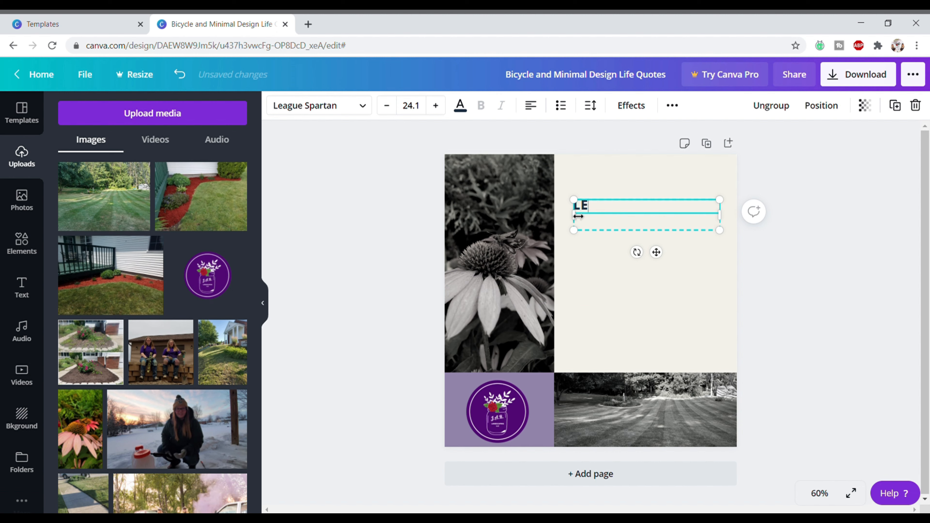
text(T US BRING COLOR)
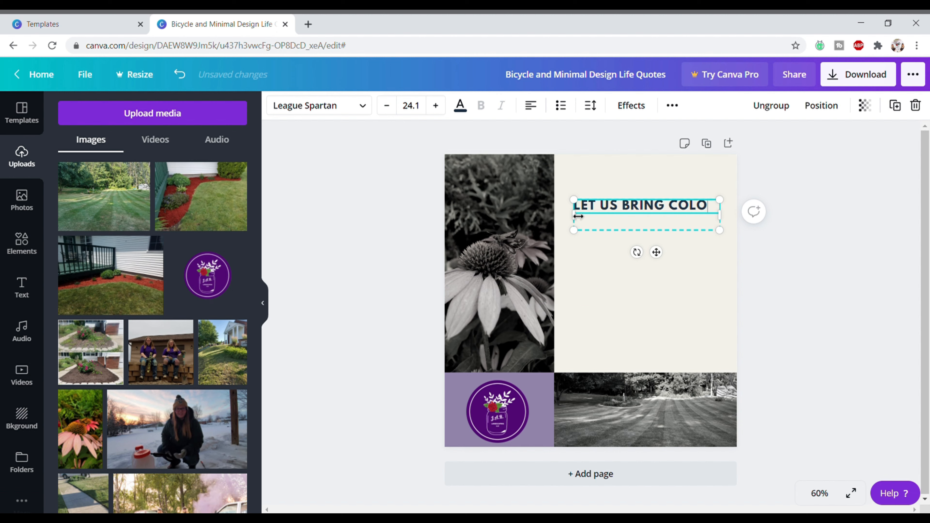
text(TO YOUR VISION.)
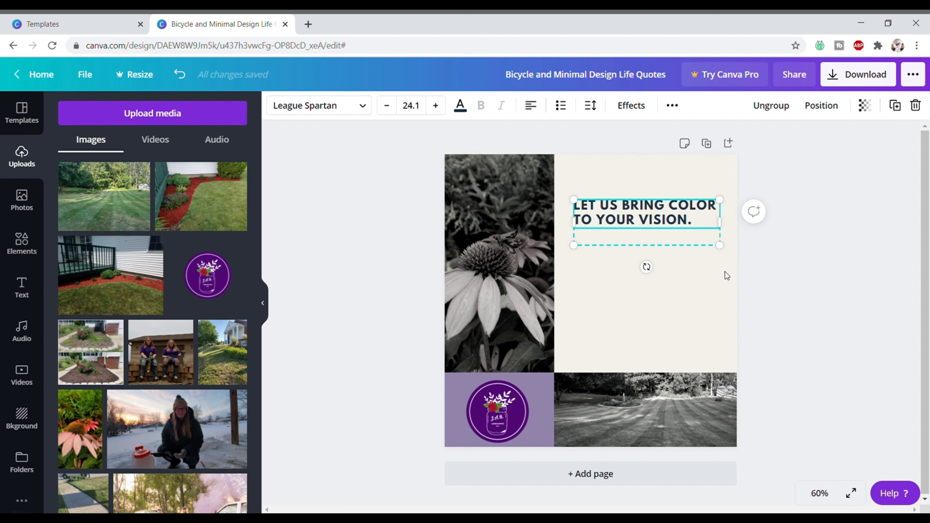
- Rebreak the new tagline so it runs over three lines
click(726, 276)
click(670, 223)
key(Left)
key(Return)
click(647, 220)
key(Return)
- Enlarge the tagline to size 27, centre-align it and move it lower in the cream panel
click(695, 295)
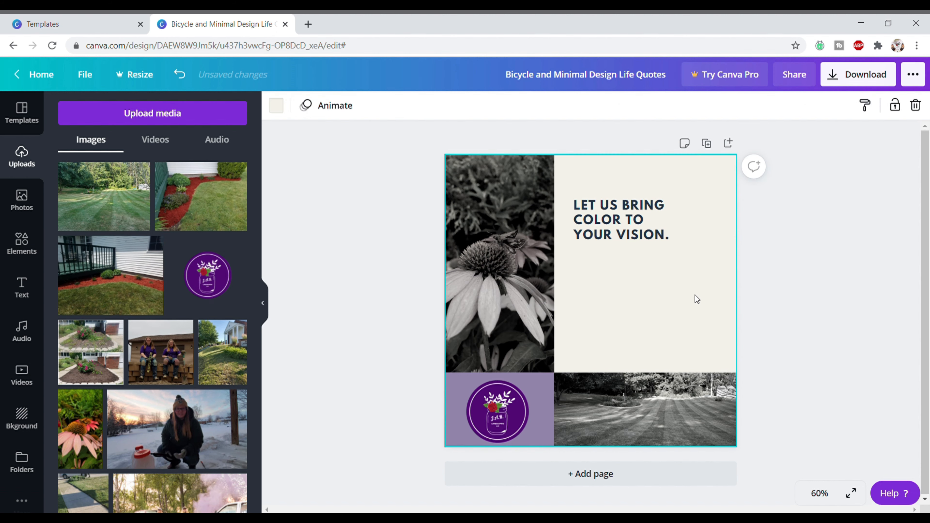
click(656, 238)
drag(721, 261, 737, 297)
click(530, 106)
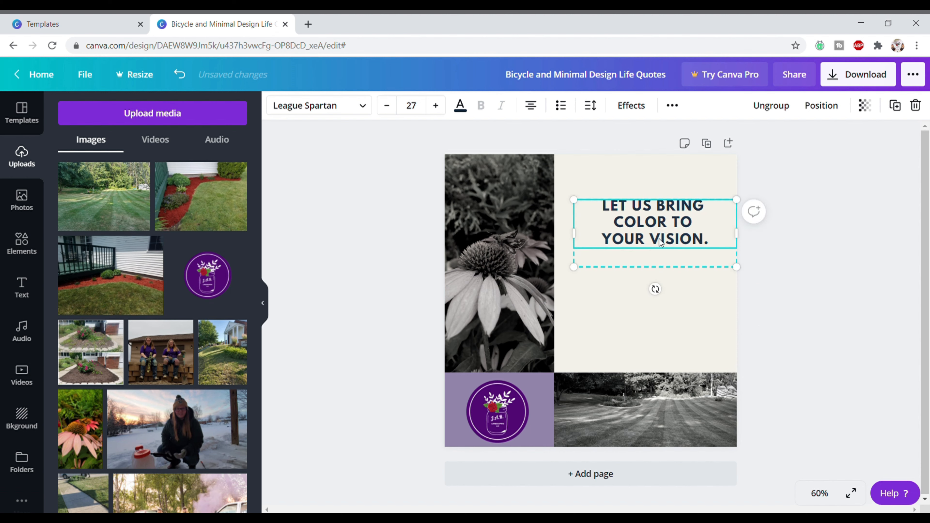
drag(660, 241, 656, 261)
click(778, 298)
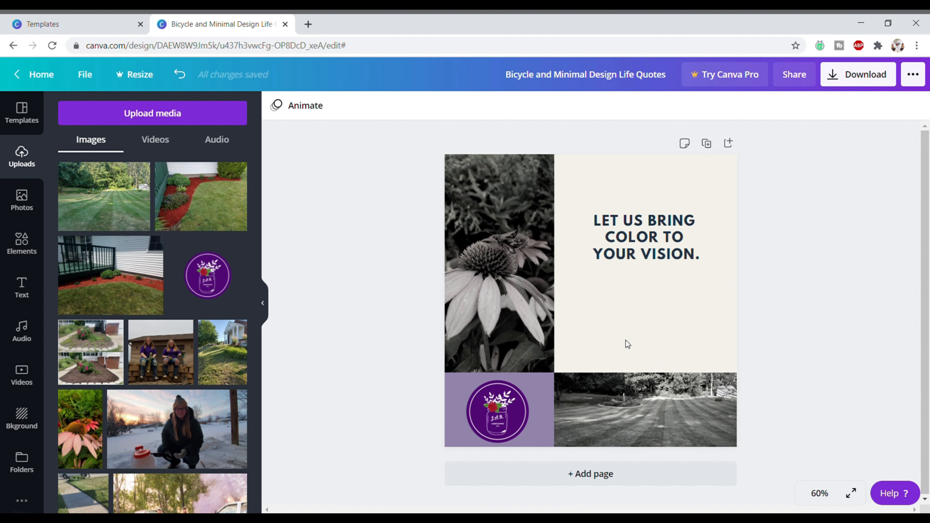
- Duplicate the tagline and place the copy lower on the page
click(23, 293)
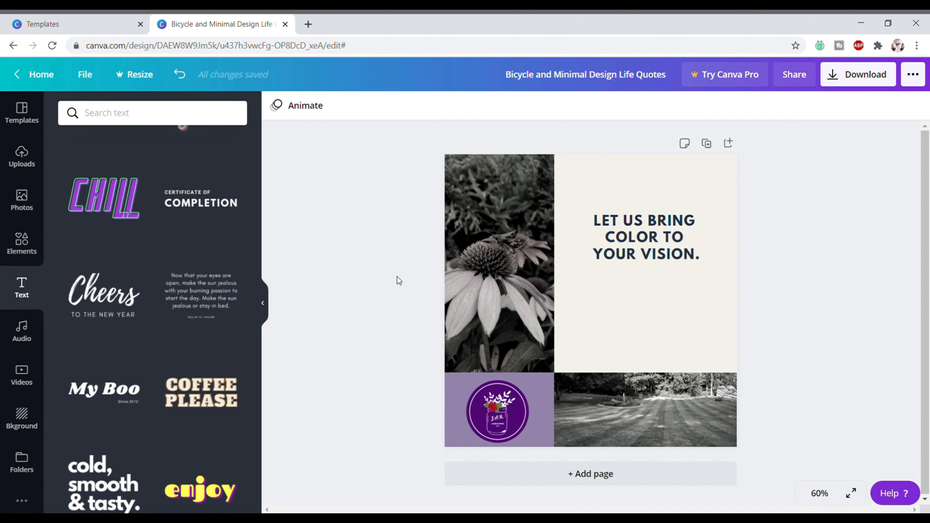
scroll(235, 289, up, 10)
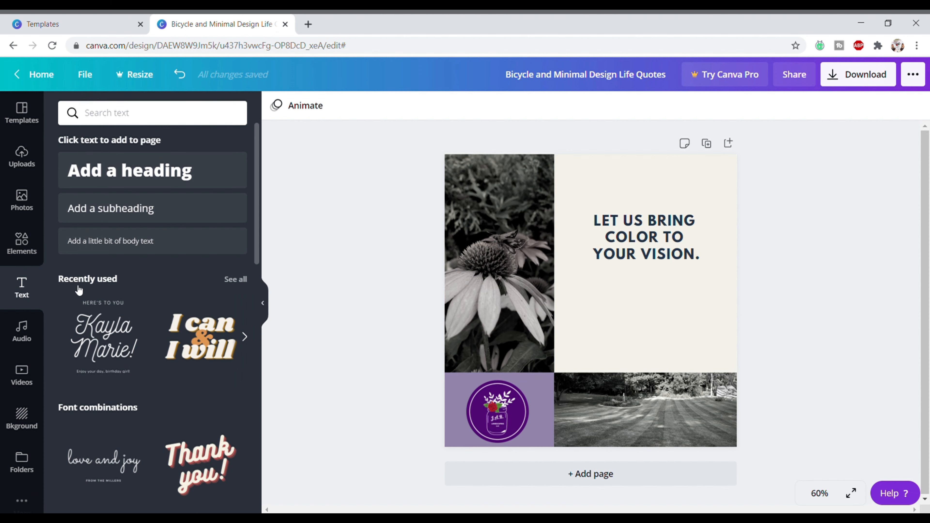
click(673, 240)
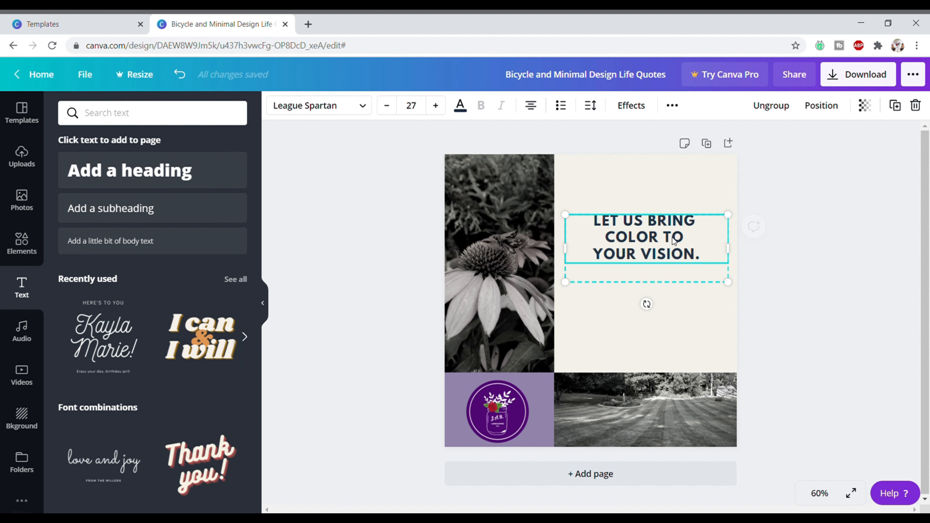
key(ctrl+c)
key(ctrl+v)
drag(651, 238, 650, 324)
- Replace the copy's text with the business phone number and website on two lines
double_click(639, 348)
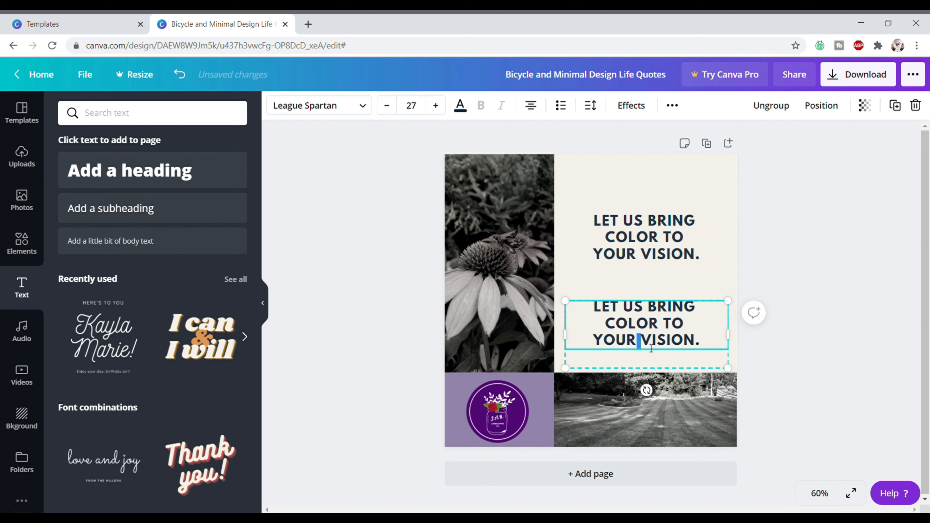
drag(706, 348, 593, 312)
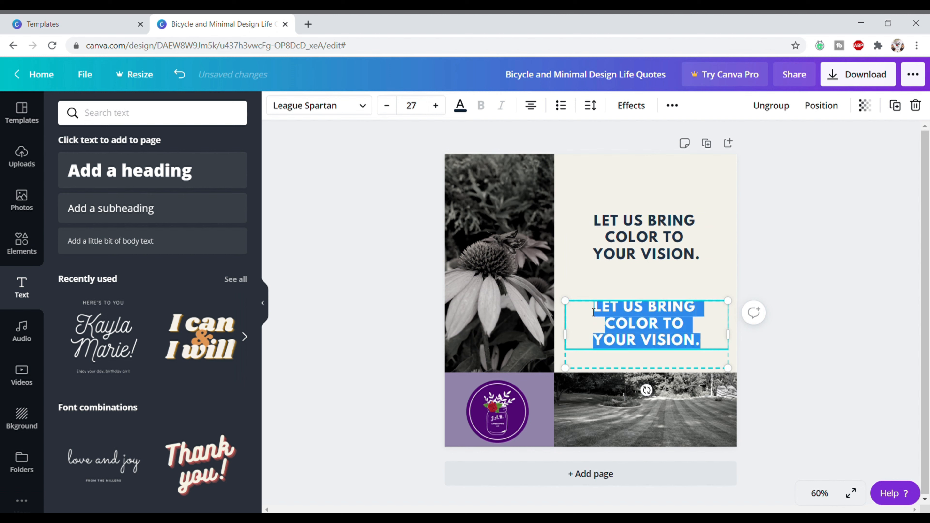
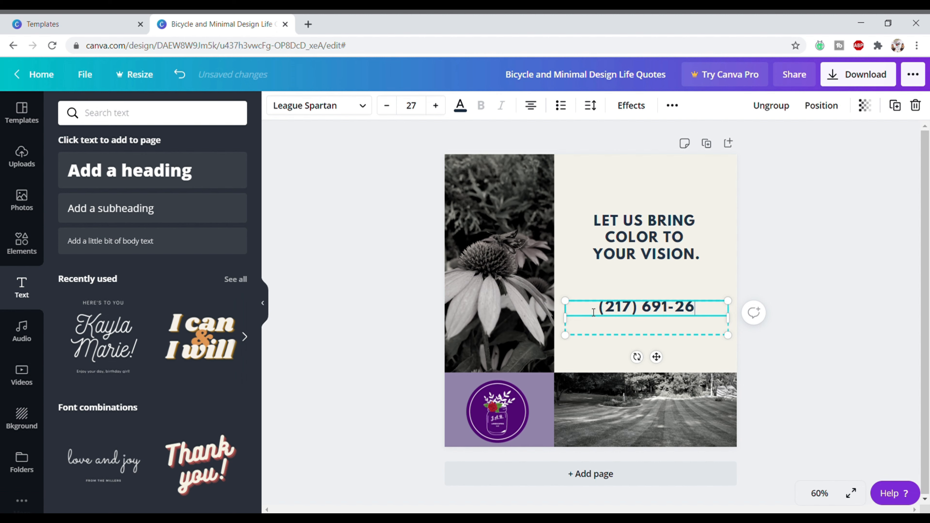
key(Return)
text(www.)
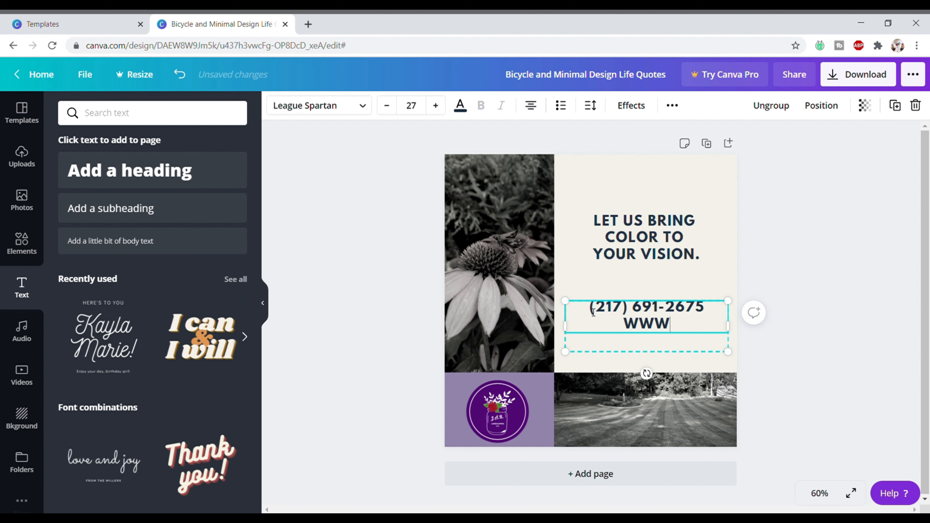
text(jarlandsc)
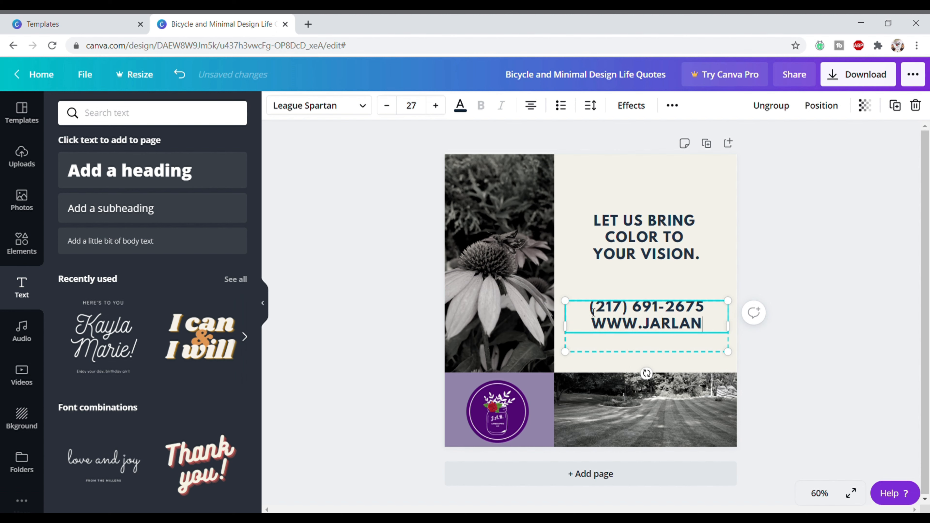
text(apingllc)
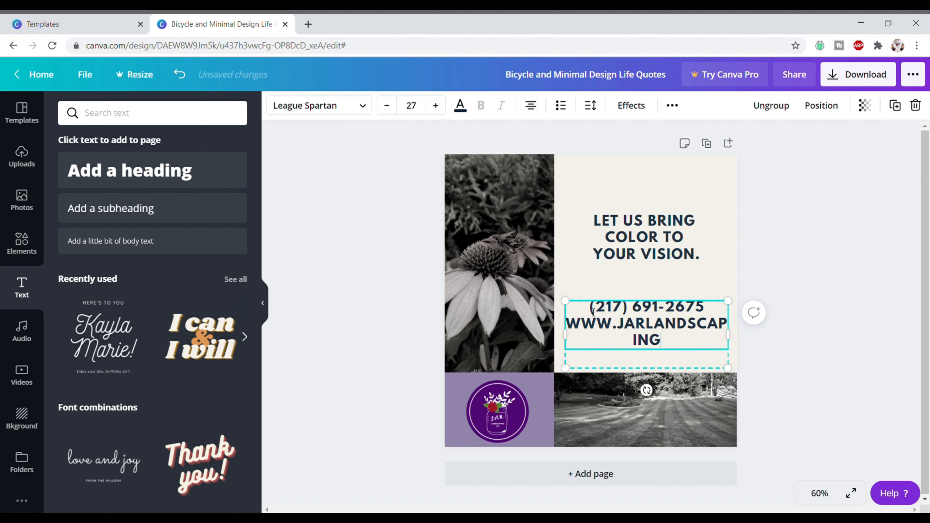
text(.com)
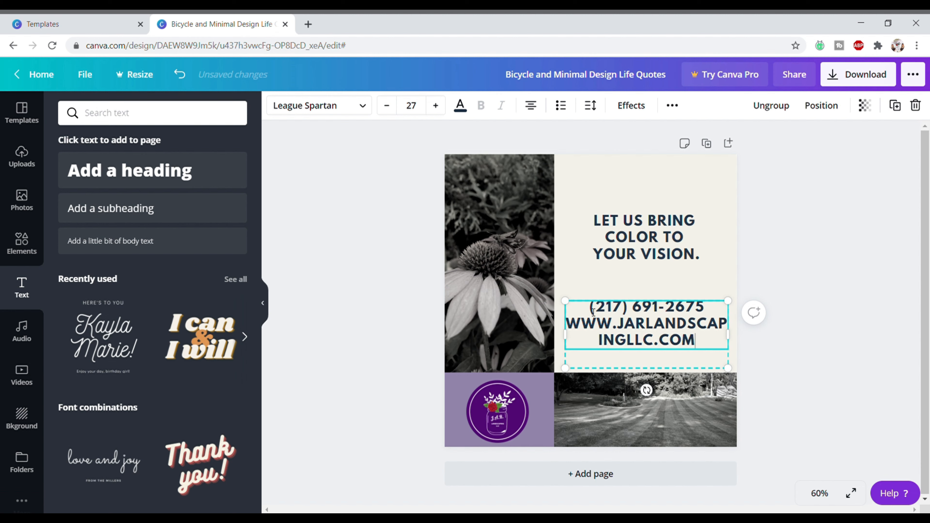
- Shrink the contact text to size 14, step it up to 15, and set it under the tagline
drag(708, 342, 592, 316)
click(385, 110)
click(385, 110)
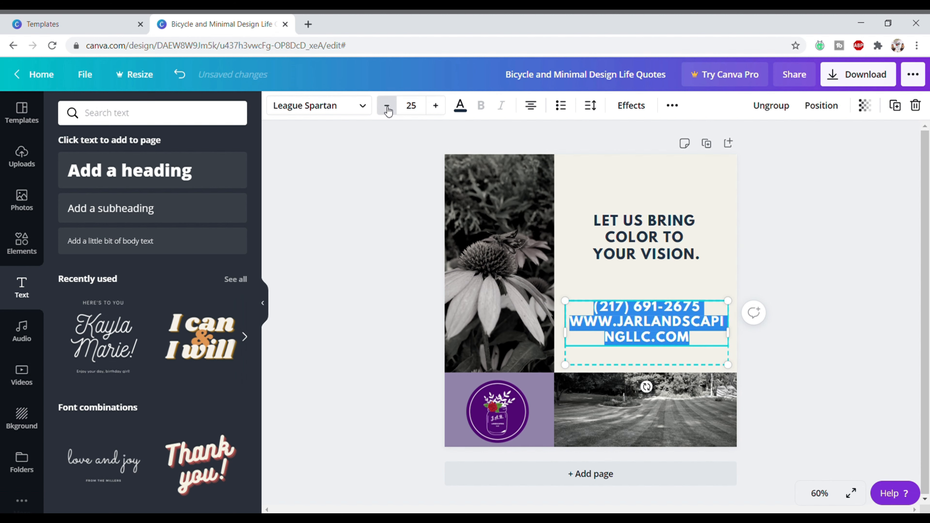
click(386, 110)
click(386, 110)
click(386, 110)
click(388, 110)
click(389, 110)
click(394, 110)
click(394, 110)
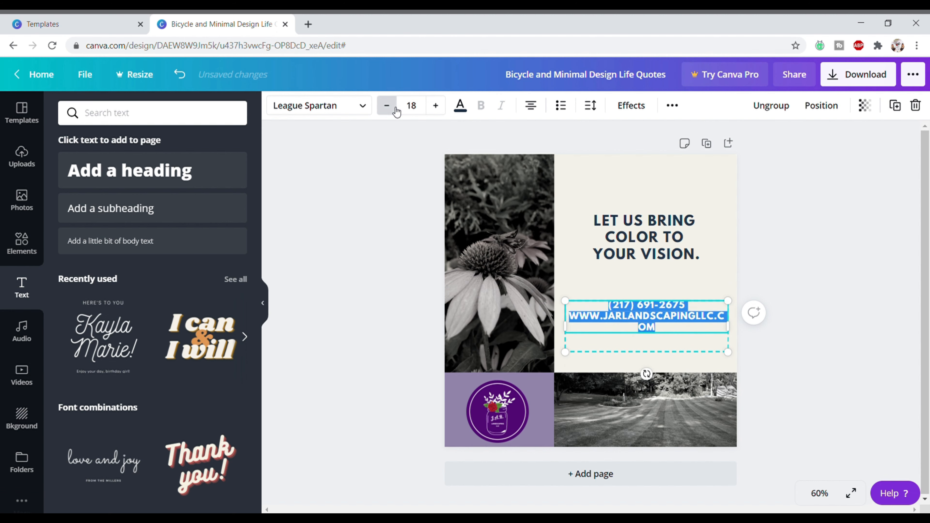
click(393, 110)
click(394, 110)
click(393, 110)
click(394, 110)
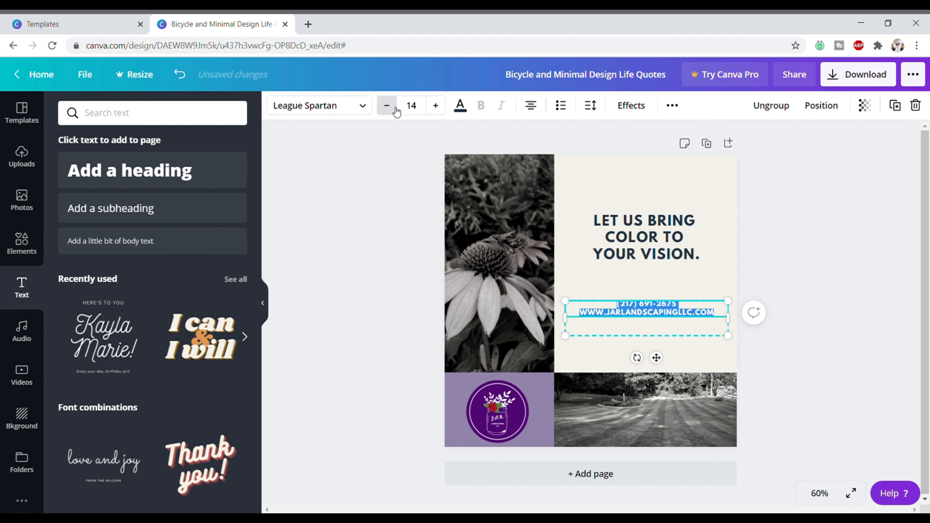
click(435, 106)
click(671, 269)
click(680, 322)
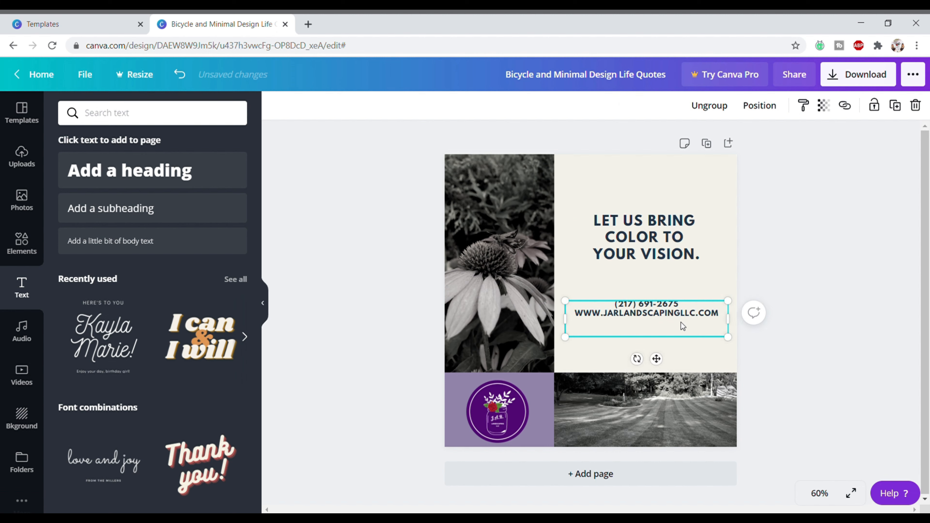
drag(680, 322, 685, 309)
click(702, 339)
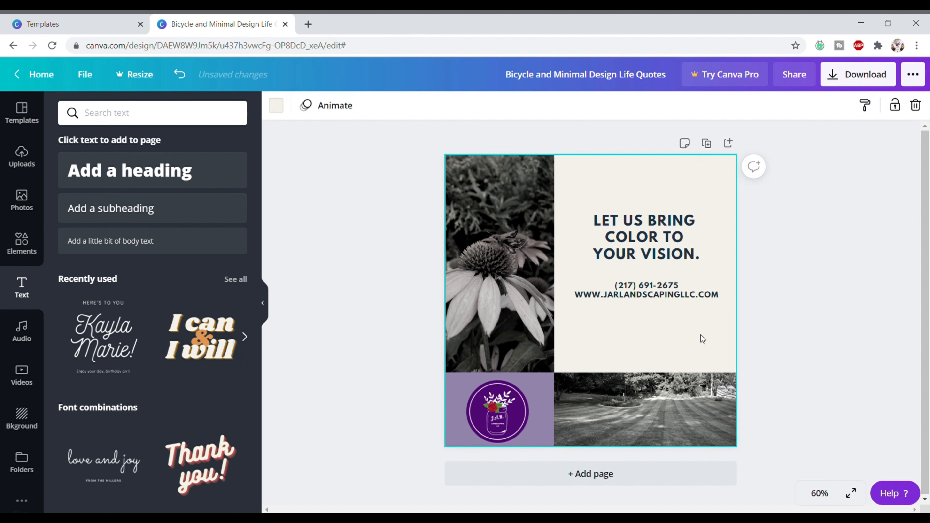
- Move the contact text to the bottom of the cream panel and shift the tagline lower
click(674, 298)
drag(667, 309, 667, 374)
click(659, 312)
click(646, 248)
drag(647, 250, 654, 276)
click(769, 342)
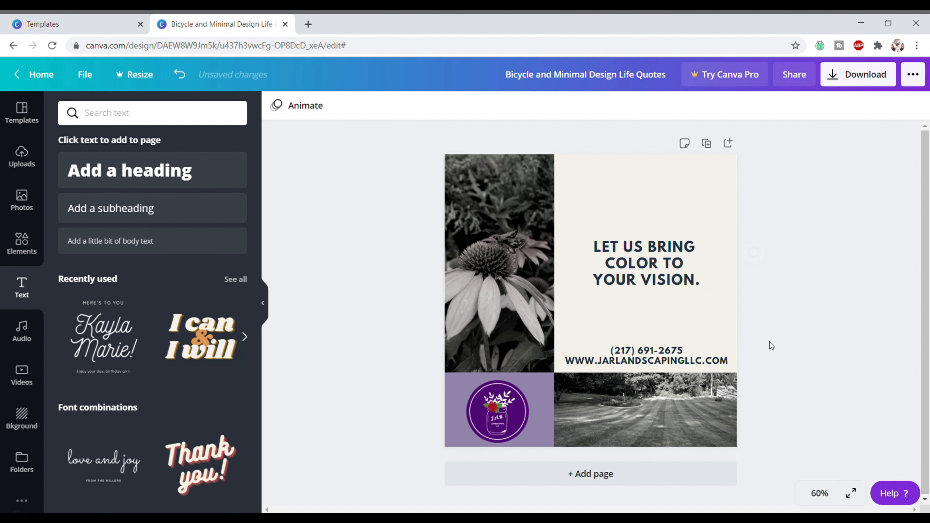
- Try dark green on the contact text, then keep it navy
click(666, 361)
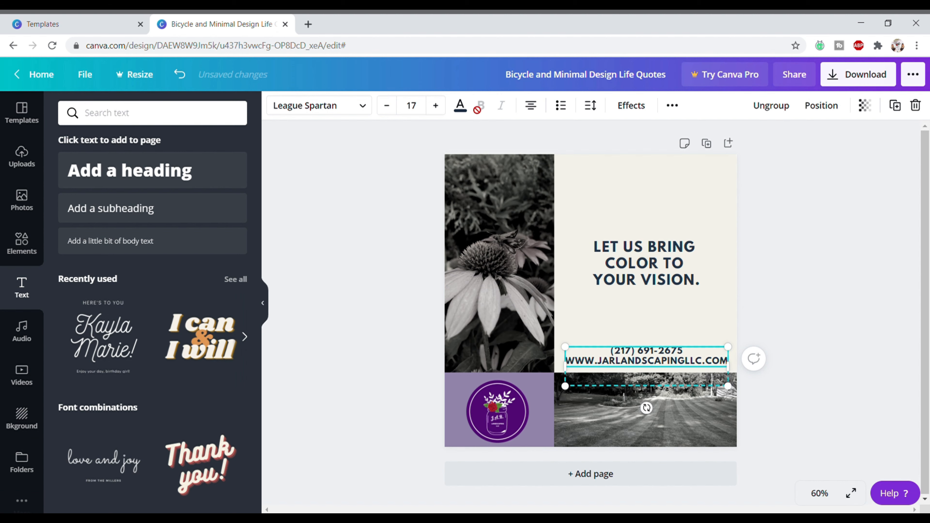
click(462, 107)
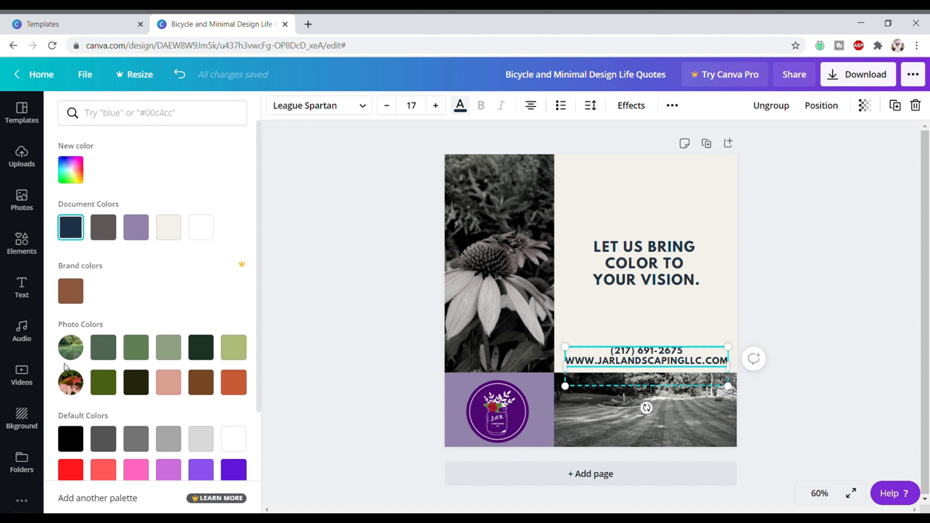
click(105, 387)
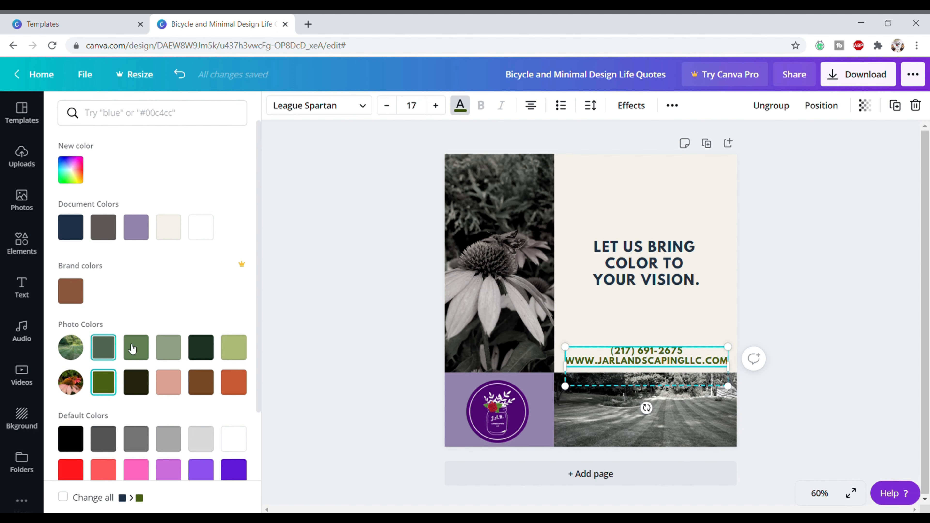
click(73, 229)
click(309, 264)
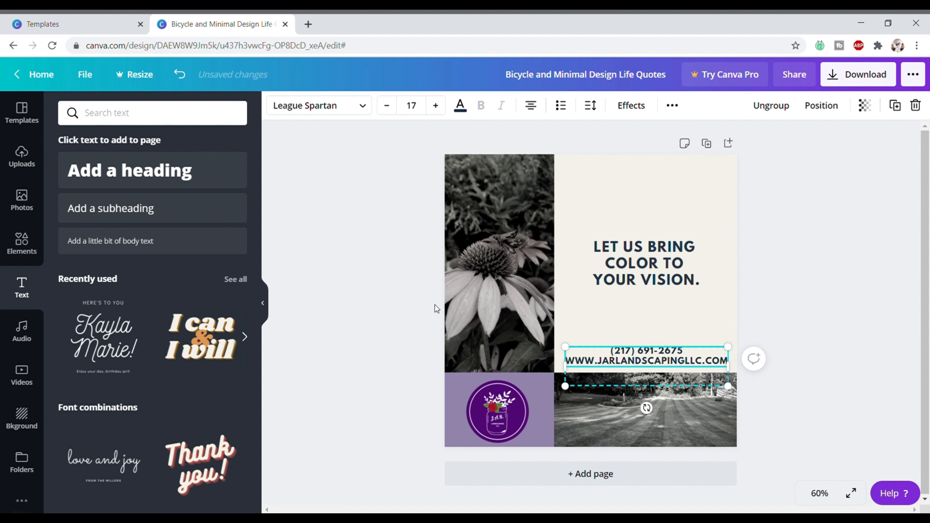
click(462, 390)
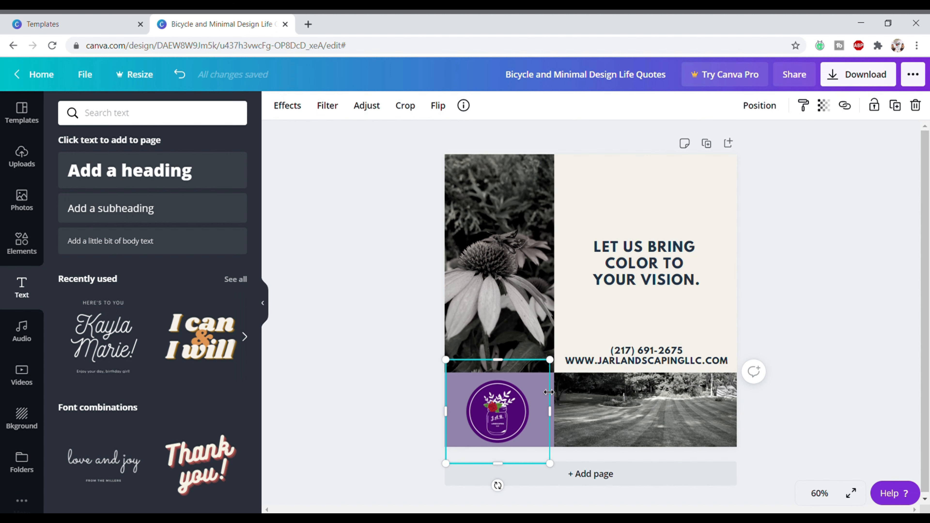
- Change the purple block behind the logo to a pale lavender, then download the design as a PNG
click(364, 381)
click(551, 387)
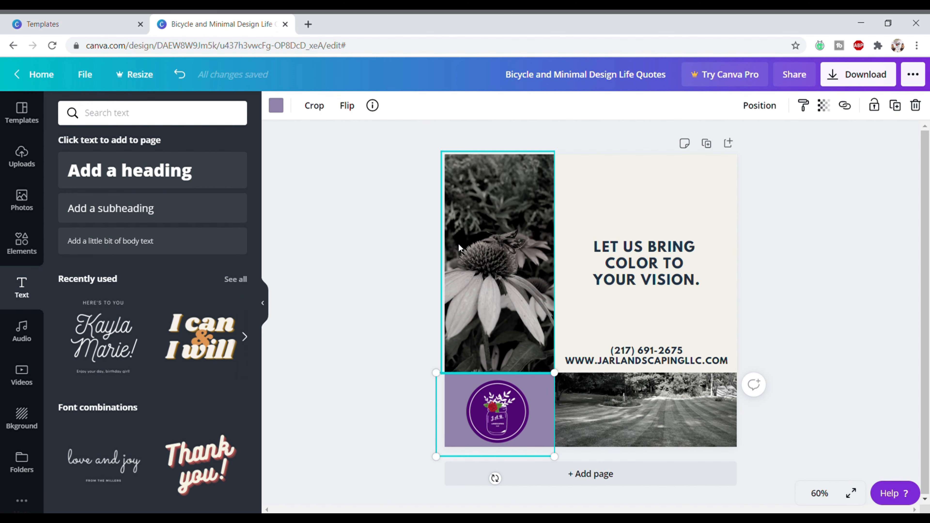
click(276, 106)
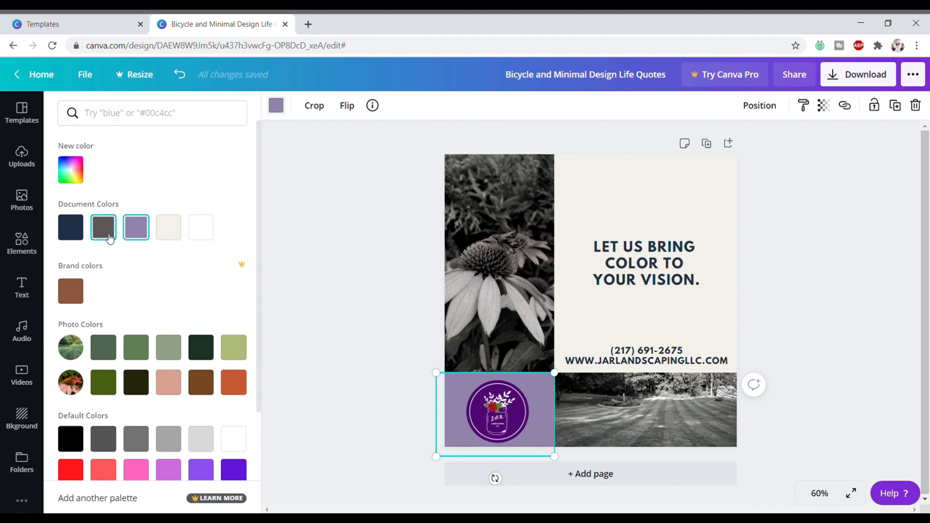
click(81, 178)
drag(109, 221, 88, 211)
click(770, 257)
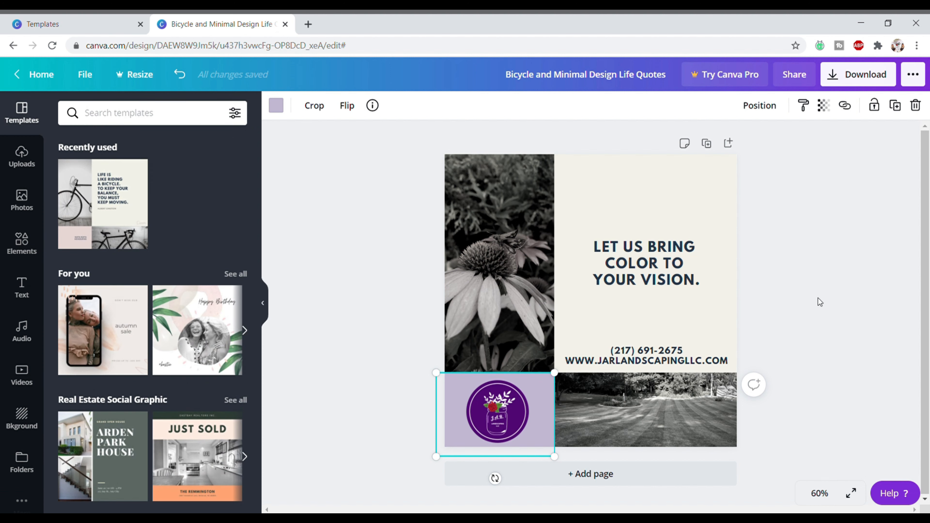
click(847, 68)
click(831, 339)
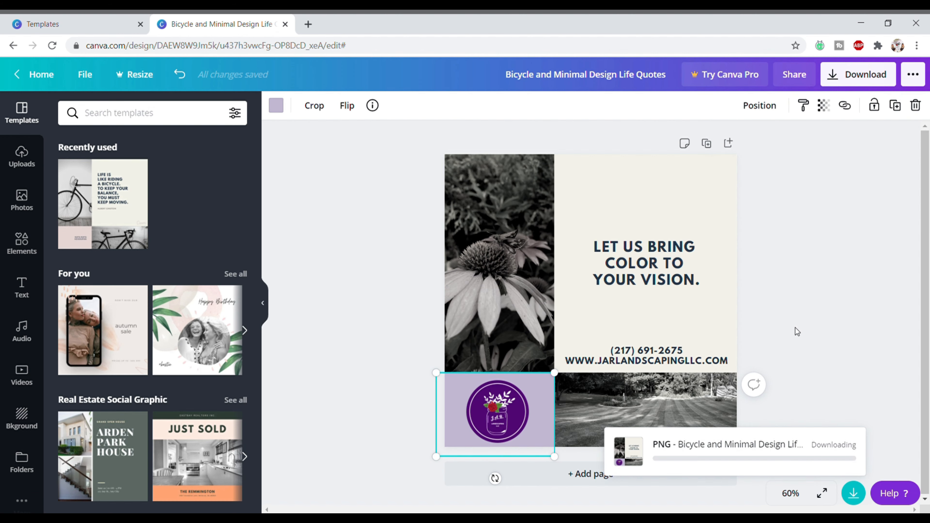